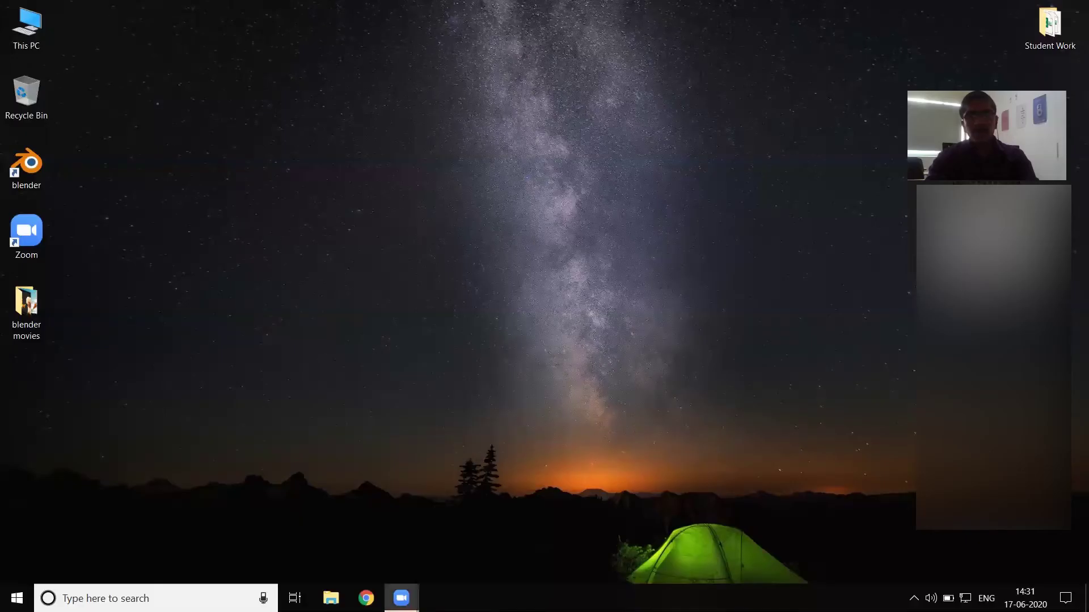
Launch Blender and load the default General scene with its cube, camera and light.
{"action": "double_click", "coordinate": [33, 174]}
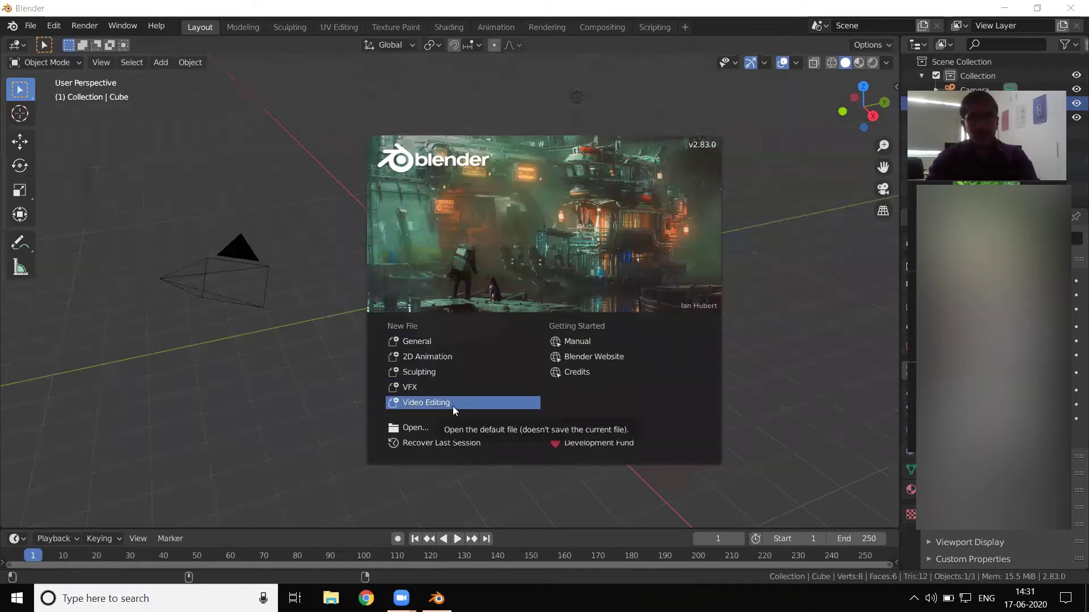
{"action": "left_click", "coordinate": [437, 343]}
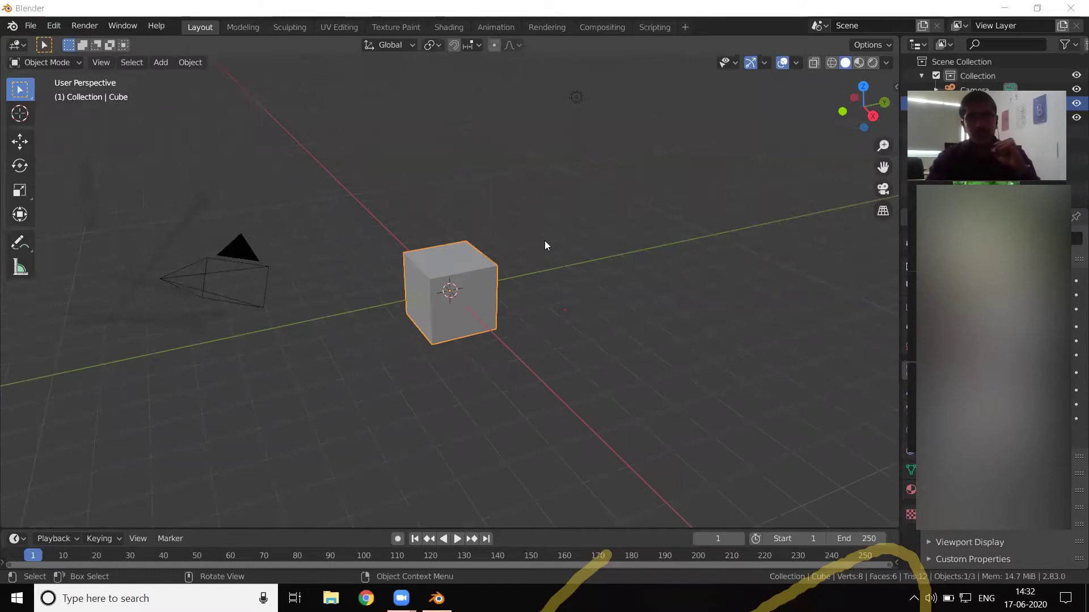
Deselect the default cube and zoom the perspective view in and out around it.
{"action": "left_click", "coordinate": [543, 251]}
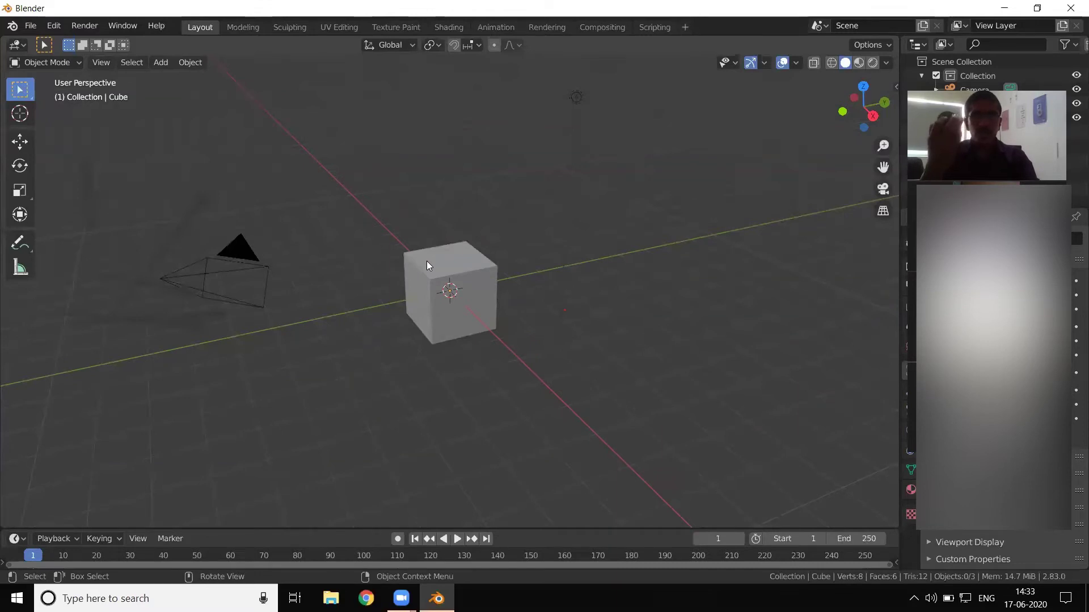
{"action": "scroll", "coordinate": [424, 300], "scroll_direction": "up", "scroll_amount": 1}
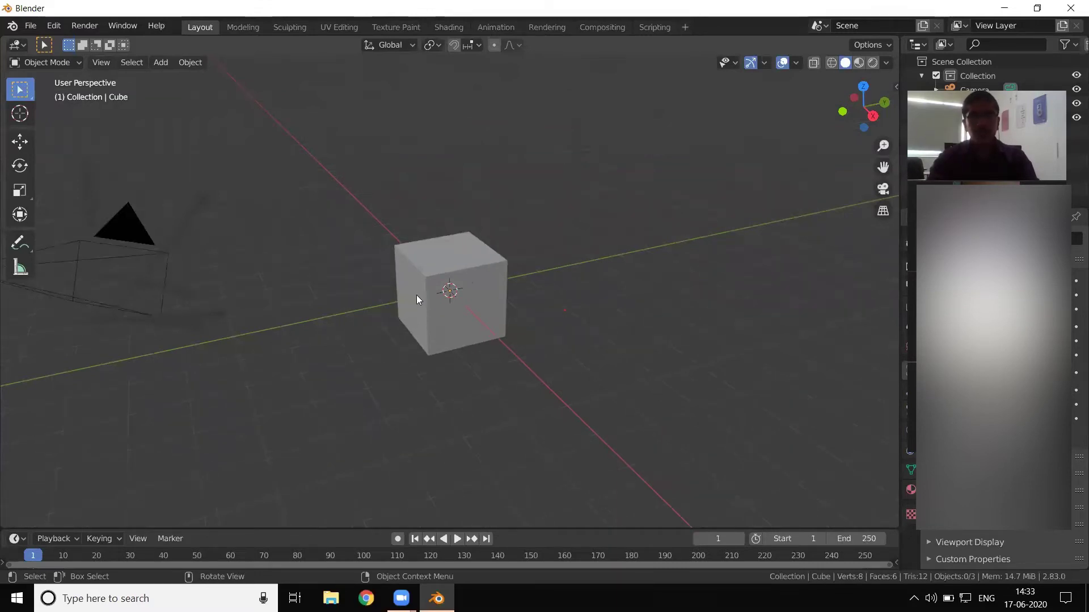
{"action": "scroll", "coordinate": [418, 293], "scroll_direction": "up", "scroll_amount": 1}
{"action": "scroll", "coordinate": [418, 283], "scroll_direction": "up", "scroll_amount": 1}
{"action": "scroll", "coordinate": [418, 279], "scroll_direction": "up", "scroll_amount": 1}
{"action": "scroll", "coordinate": [418, 278], "scroll_direction": "up", "scroll_amount": 1}
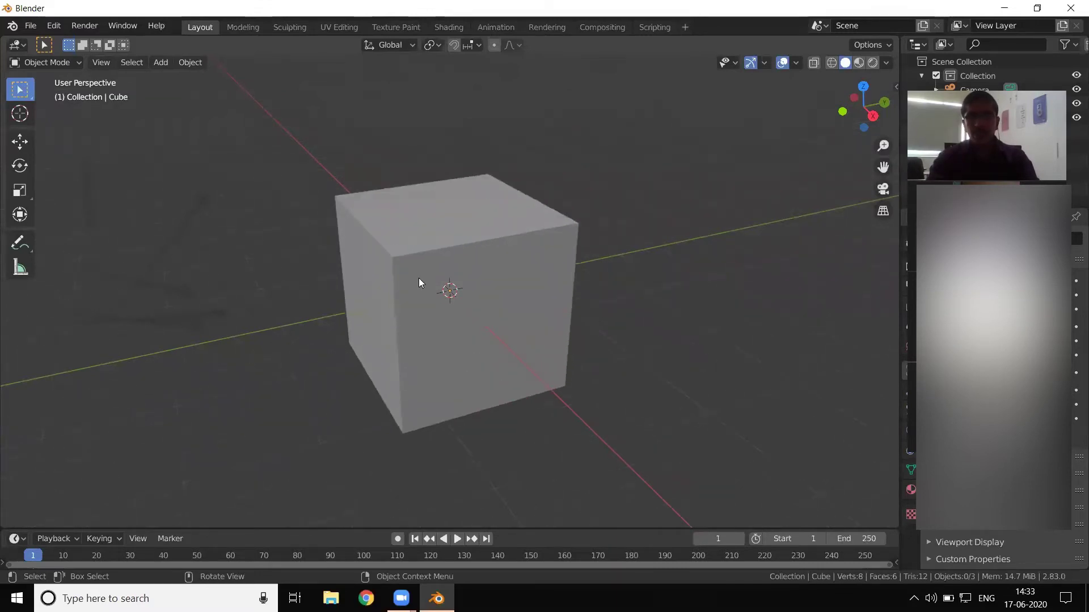
{"action": "scroll", "coordinate": [418, 276], "scroll_direction": "up", "scroll_amount": 1}
{"action": "scroll", "coordinate": [419, 277], "scroll_direction": "up", "scroll_amount": 1}
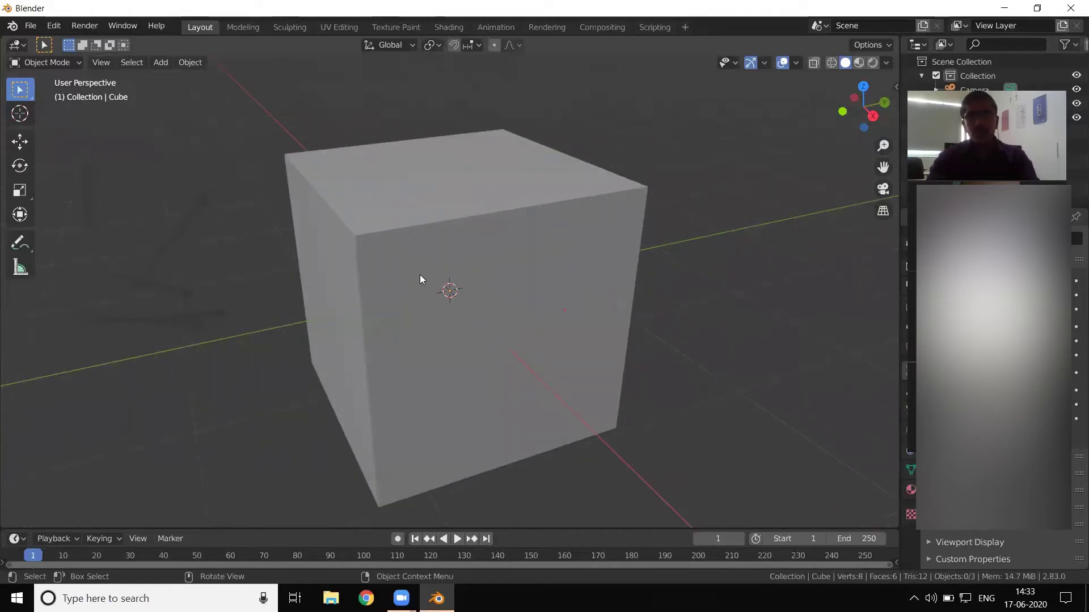
{"action": "scroll", "coordinate": [421, 279], "scroll_direction": "down", "scroll_amount": 1}
{"action": "scroll", "coordinate": [422, 280], "scroll_direction": "down", "scroll_amount": 3}
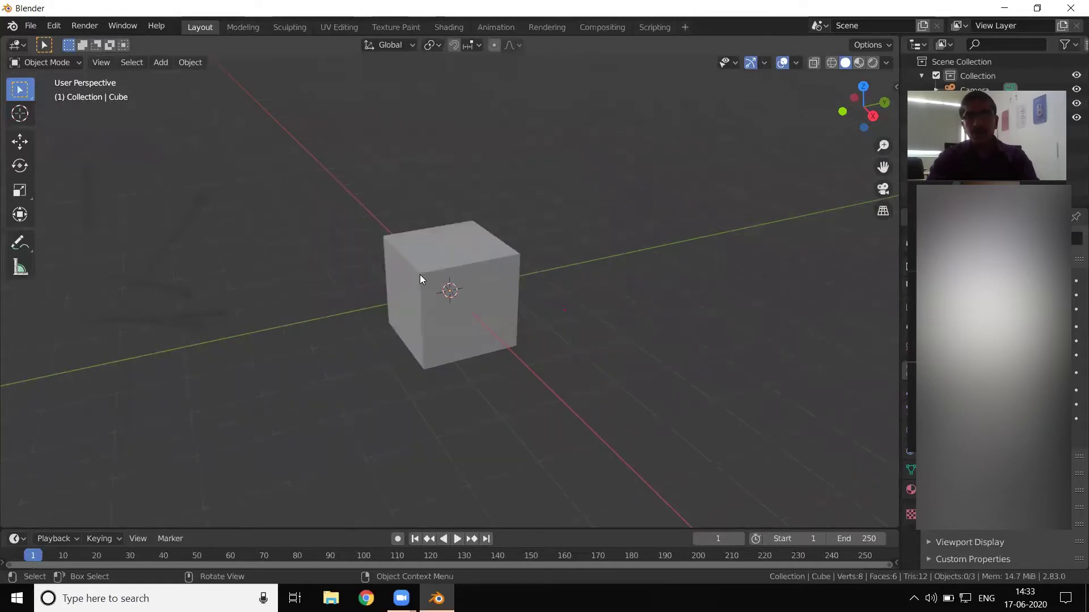
{"action": "scroll", "coordinate": [421, 279], "scroll_direction": "down", "scroll_amount": 1}
{"action": "scroll", "coordinate": [421, 279], "scroll_direction": "down", "scroll_amount": 1}
{"action": "scroll", "coordinate": [419, 277], "scroll_direction": "down", "scroll_amount": 3}
{"action": "scroll", "coordinate": [420, 277], "scroll_direction": "up", "scroll_amount": 4}
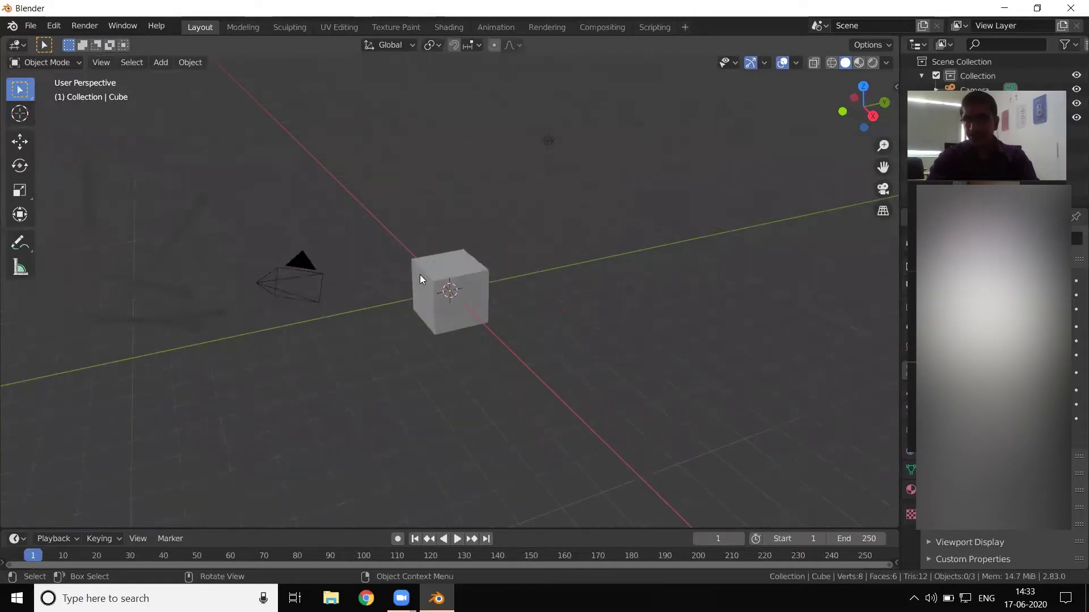
{"action": "scroll", "coordinate": [419, 277], "scroll_direction": "up", "scroll_amount": 3}
{"action": "scroll", "coordinate": [420, 277], "scroll_direction": "up", "scroll_amount": 4}
{"action": "scroll", "coordinate": [419, 275], "scroll_direction": "up", "scroll_amount": 3}
{"action": "scroll", "coordinate": [419, 275], "scroll_direction": "down", "scroll_amount": 5}
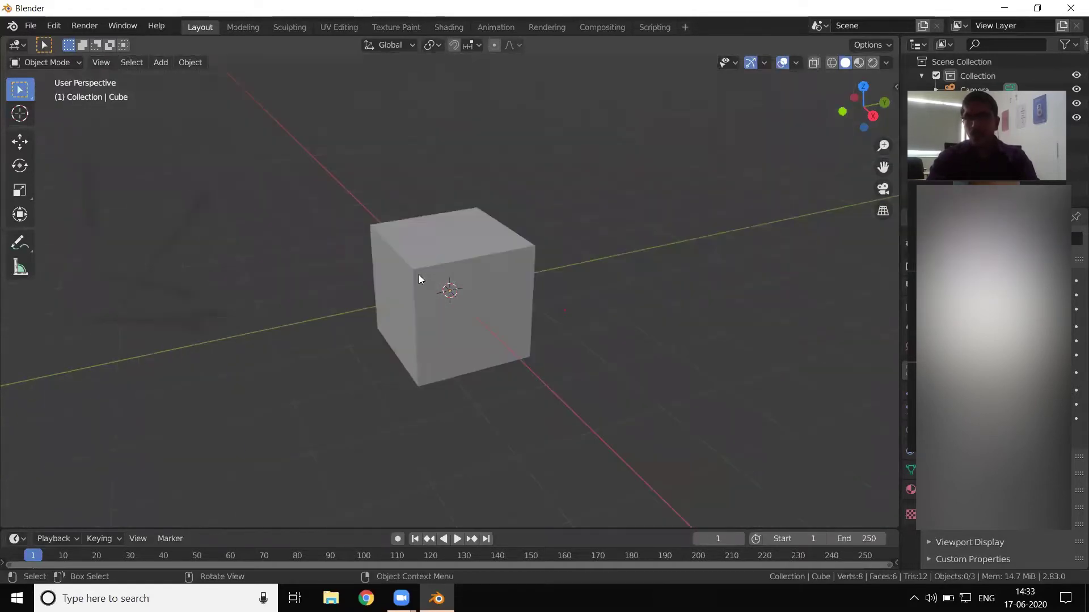
{"action": "scroll", "coordinate": [418, 275], "scroll_direction": "down", "scroll_amount": 2}
{"action": "scroll", "coordinate": [419, 274], "scroll_direction": "up", "scroll_amount": 2}
{"action": "scroll", "coordinate": [419, 275], "scroll_direction": "up", "scroll_amount": 4}
{"action": "scroll", "coordinate": [419, 275], "scroll_direction": "down", "scroll_amount": 5}
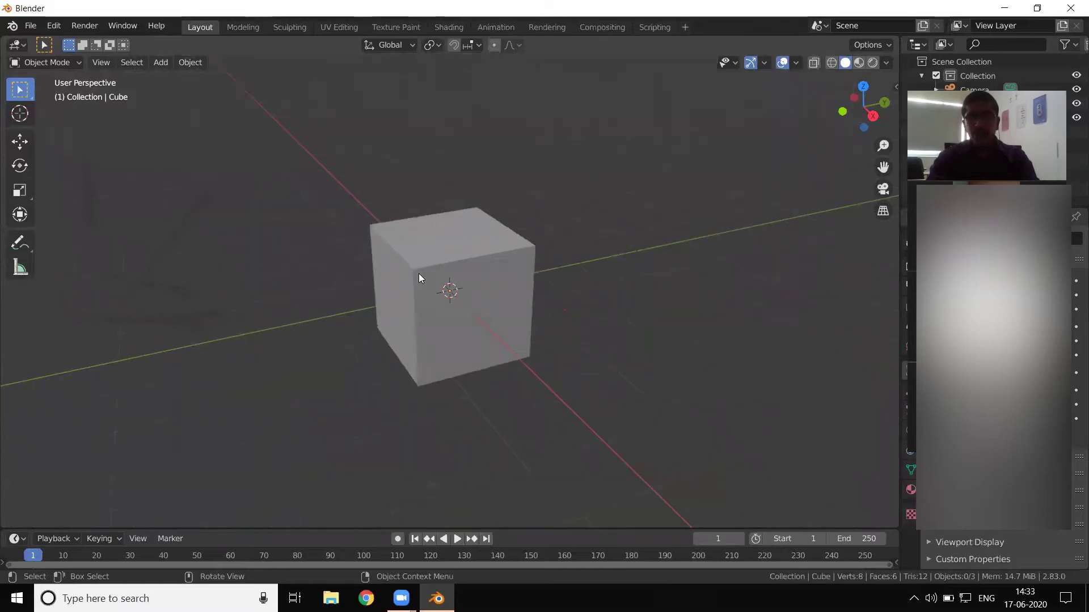
{"action": "scroll", "coordinate": [419, 275], "scroll_direction": "up", "scroll_amount": 3}
{"action": "scroll", "coordinate": [419, 275], "scroll_direction": "down", "scroll_amount": 2}
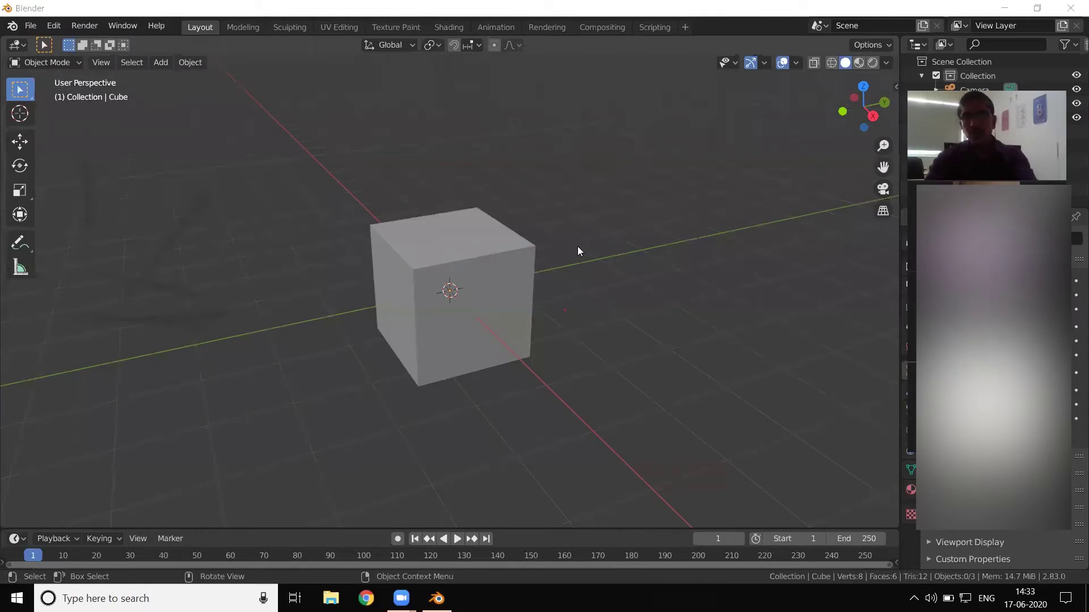
Orbit around the cube from several sides and overhead, ending at a three-quarter view.
{"action": "mouse_move", "coordinate": [536, 244]}
{"action": "middle_mouse_down"}
{"action": "mouse_move", "coordinate": [525, 242]}
{"action": "mouse_move", "coordinate": [753, 257]}
{"action": "mouse_move", "coordinate": [259, 265]}
{"action": "mouse_move", "coordinate": [742, 283]}
{"action": "mouse_move", "coordinate": [428, 297]}
{"action": "middle_mouse_up"}
{"action": "mouse_move", "coordinate": [276, 280]}
{"action": "middle_mouse_down"}
{"action": "mouse_move", "coordinate": [705, 255]}
{"action": "mouse_move", "coordinate": [280, 262]}
{"action": "mouse_move", "coordinate": [708, 265]}
{"action": "mouse_move", "coordinate": [621, 273]}
{"action": "mouse_move", "coordinate": [254, 250]}
{"action": "mouse_move", "coordinate": [418, 119]}
{"action": "mouse_move", "coordinate": [488, 192]}
{"action": "mouse_move", "coordinate": [571, 382]}
{"action": "mouse_move", "coordinate": [673, 255]}
{"action": "mouse_move", "coordinate": [499, 177]}
{"action": "mouse_move", "coordinate": [421, 311]}
{"action": "mouse_move", "coordinate": [650, 274]}
{"action": "mouse_move", "coordinate": [453, 218]}
{"action": "mouse_move", "coordinate": [590, 340]}
{"action": "mouse_move", "coordinate": [629, 200]}
{"action": "mouse_move", "coordinate": [418, 275]}
{"action": "mouse_move", "coordinate": [662, 242]}
{"action": "mouse_move", "coordinate": [553, 242]}
{"action": "mouse_move", "coordinate": [639, 272]}
{"action": "mouse_move", "coordinate": [648, 245]}
{"action": "middle_mouse_up"}
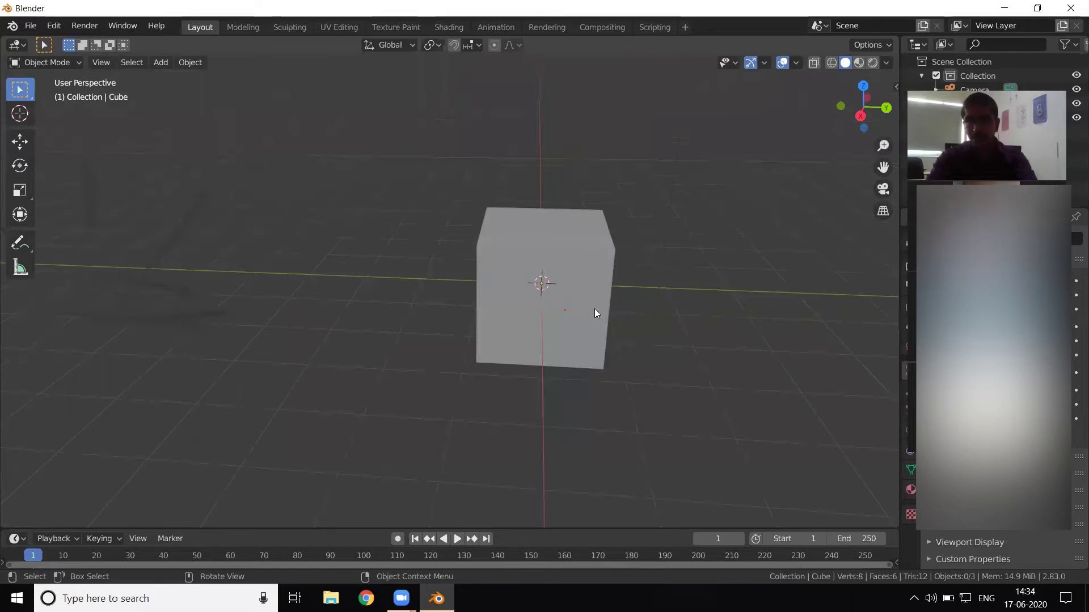
{"action": "mouse_move", "coordinate": [600, 317]}
{"action": "middle_mouse_down"}
{"action": "mouse_move", "coordinate": [648, 315]}
{"action": "mouse_move", "coordinate": [666, 282]}
{"action": "mouse_move", "coordinate": [632, 210]}
{"action": "mouse_move", "coordinate": [532, 156]}
{"action": "mouse_move", "coordinate": [449, 169]}
{"action": "mouse_move", "coordinate": [326, 285]}
{"action": "mouse_move", "coordinate": [342, 343]}
{"action": "mouse_move", "coordinate": [372, 383]}
{"action": "mouse_move", "coordinate": [515, 388]}
{"action": "mouse_move", "coordinate": [622, 288]}
{"action": "mouse_move", "coordinate": [573, 199]}
{"action": "mouse_move", "coordinate": [455, 198]}
{"action": "mouse_move", "coordinate": [372, 295]}
{"action": "mouse_move", "coordinate": [397, 392]}
{"action": "middle_mouse_up"}
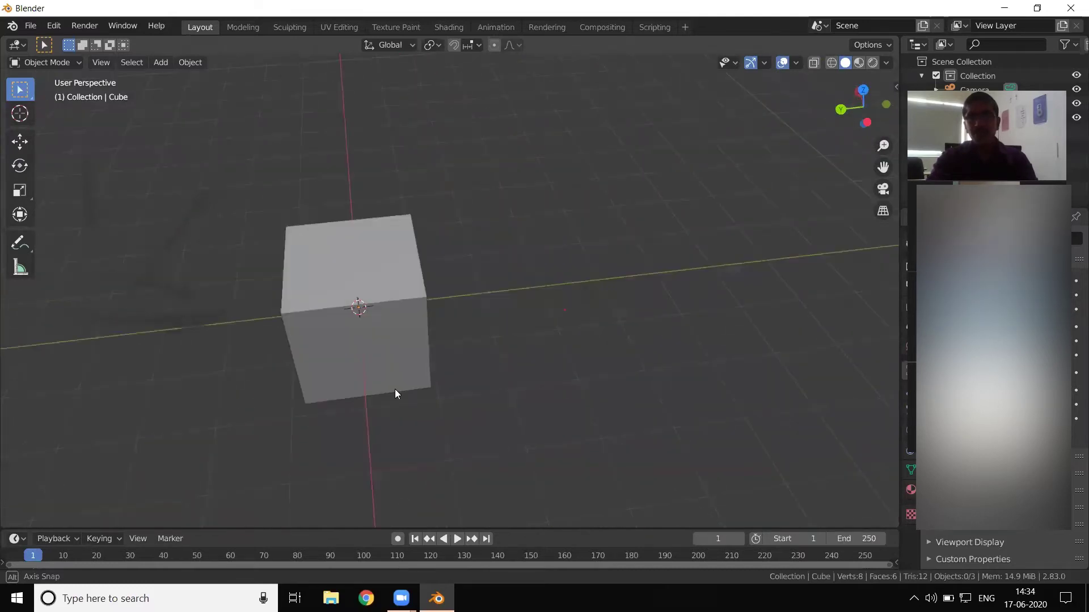
{"action": "mouse_move", "coordinate": [512, 391]}
{"action": "middle_mouse_down"}
{"action": "mouse_move", "coordinate": [638, 333]}
{"action": "mouse_move", "coordinate": [669, 260]}
{"action": "mouse_move", "coordinate": [625, 188]}
{"action": "mouse_move", "coordinate": [540, 159]}
{"action": "mouse_move", "coordinate": [440, 212]}
{"action": "mouse_move", "coordinate": [388, 289]}
{"action": "mouse_move", "coordinate": [500, 200]}
{"action": "mouse_move", "coordinate": [426, 286]}
{"action": "mouse_move", "coordinate": [452, 350]}
{"action": "mouse_move", "coordinate": [610, 318]}
{"action": "mouse_move", "coordinate": [595, 216]}
{"action": "mouse_move", "coordinate": [469, 239]}
{"action": "middle_mouse_up"}
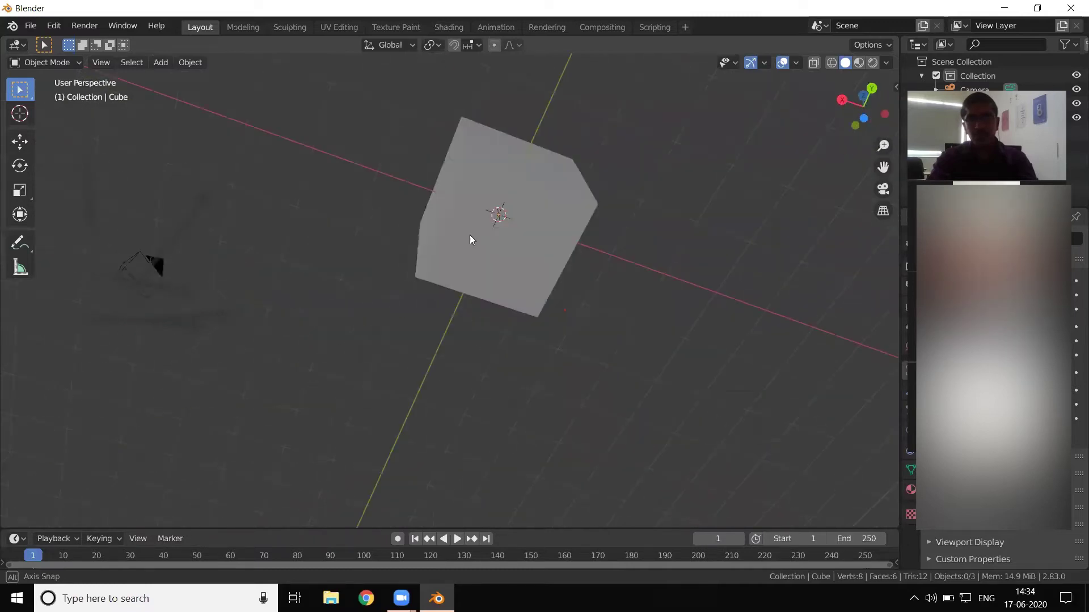
{"action": "mouse_move", "coordinate": [478, 368]}
{"action": "middle_mouse_down"}
{"action": "mouse_move", "coordinate": [615, 286]}
{"action": "mouse_move", "coordinate": [516, 229]}
{"action": "mouse_move", "coordinate": [443, 351]}
{"action": "middle_mouse_up"}
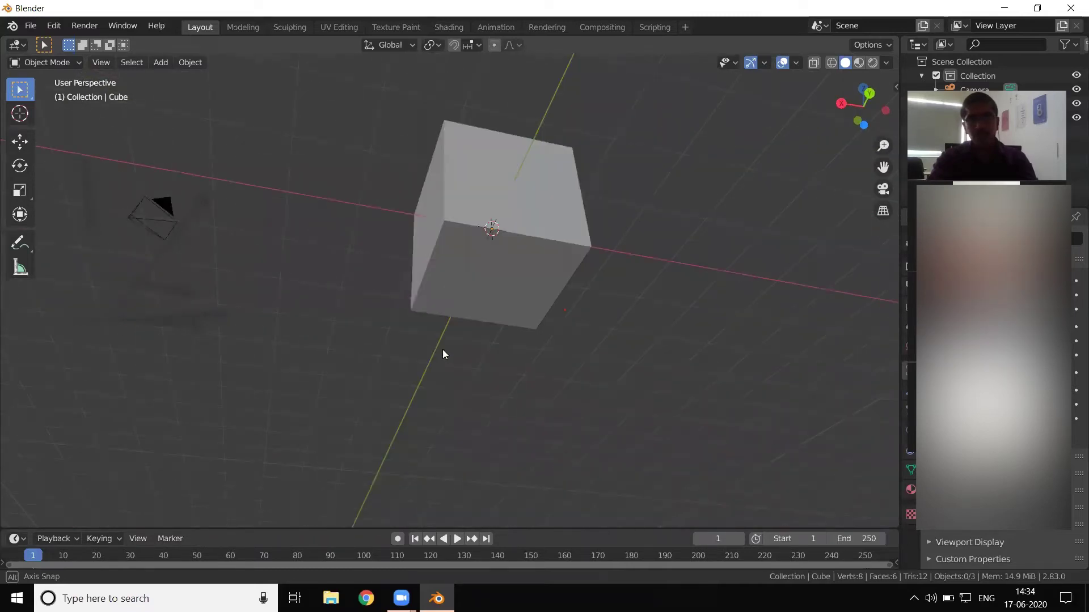
{"action": "mouse_move", "coordinate": [594, 312]}
{"action": "middle_mouse_down"}
{"action": "mouse_move", "coordinate": [480, 222]}
{"action": "mouse_move", "coordinate": [414, 304]}
{"action": "middle_mouse_up"}
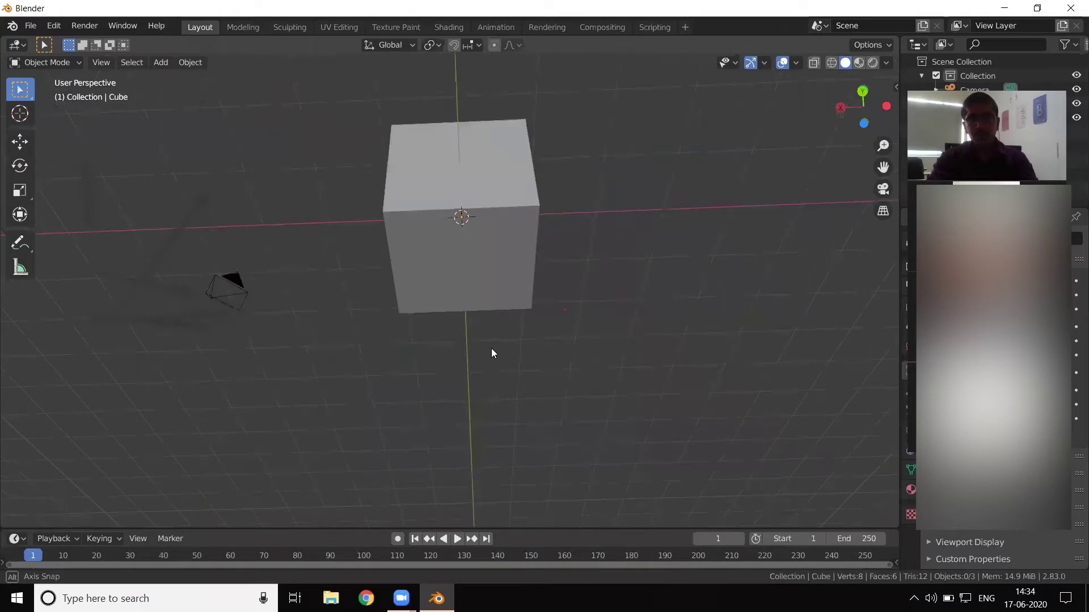
{"action": "middle_click_drag", "start_coordinate": [493, 353], "coordinate": [593, 319]}
{"action": "middle_click_drag", "start_coordinate": [555, 245], "coordinate": [458, 273]}
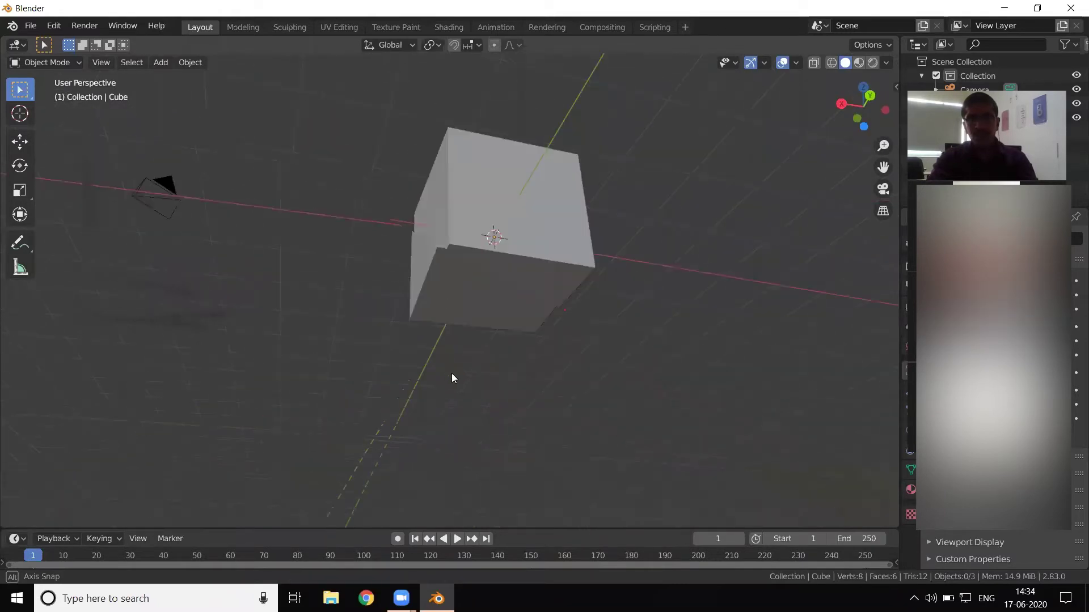
{"action": "mouse_move", "coordinate": [452, 374]}
{"action": "middle_mouse_down"}
{"action": "mouse_move", "coordinate": [588, 311]}
{"action": "mouse_move", "coordinate": [562, 255]}
{"action": "mouse_move", "coordinate": [547, 310]}
{"action": "middle_mouse_up"}
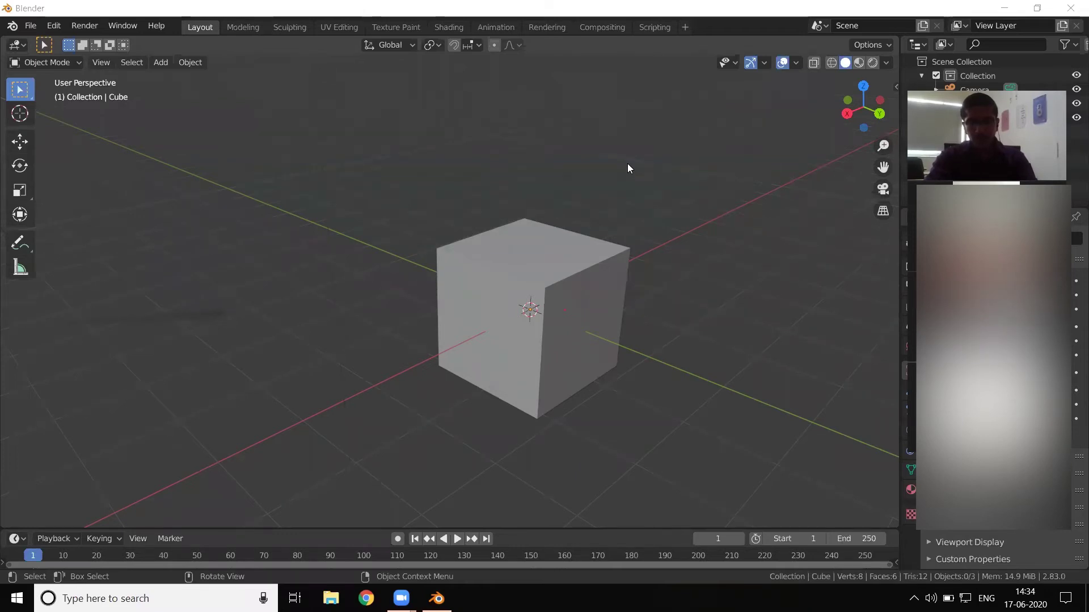
Select the cube and view it as a flat square in Front Orthographic, adjusting the zoom.
{"action": "left_click", "coordinate": [564, 289]}
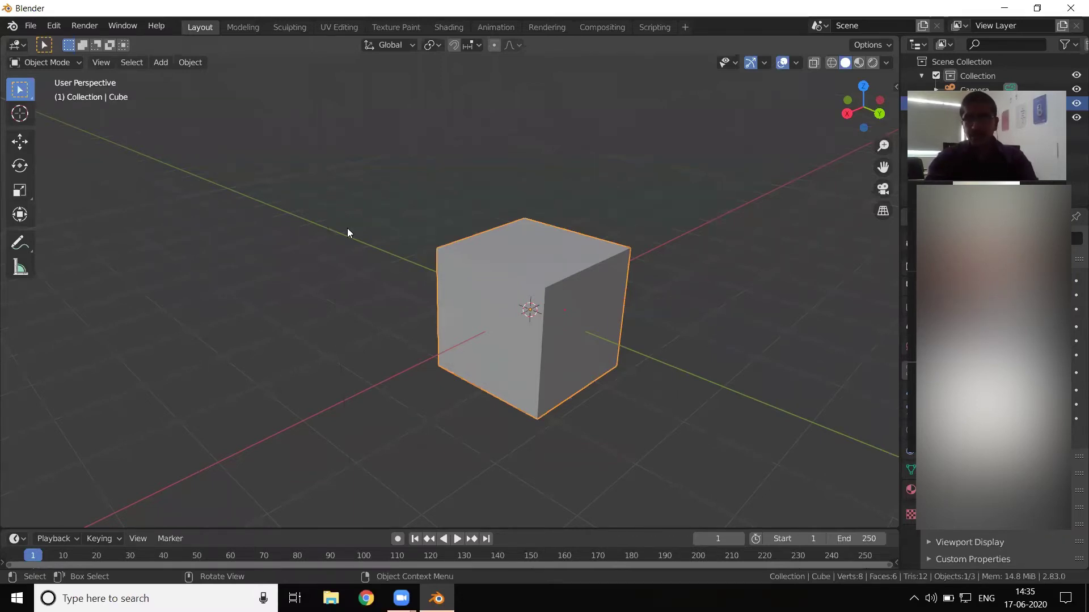
{"action": "key", "text": "KP_1"}
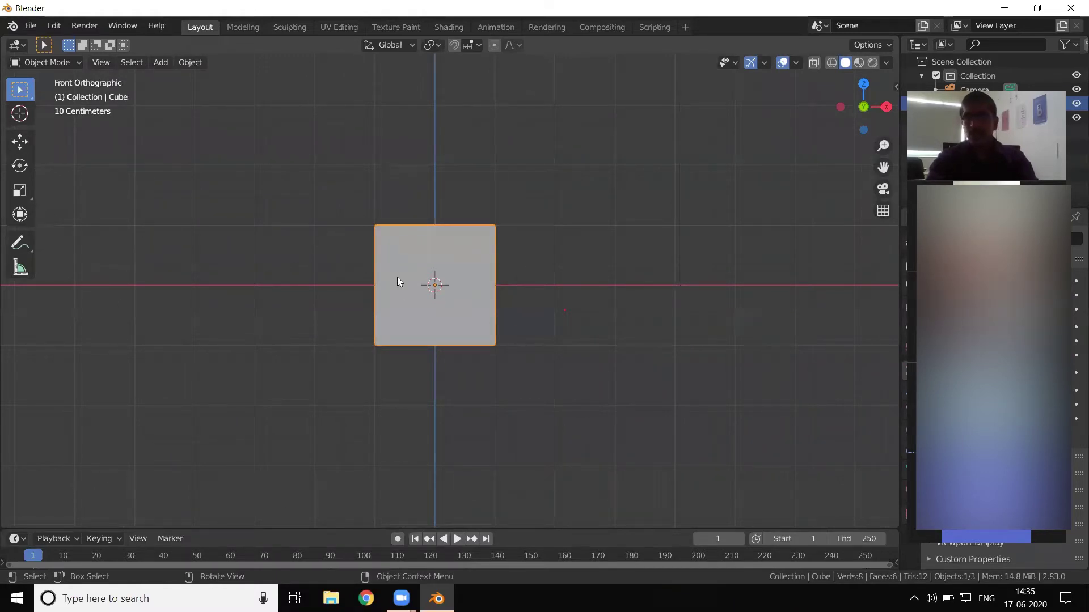
{"action": "scroll", "coordinate": [340, 292], "scroll_direction": "up", "scroll_amount": 5}
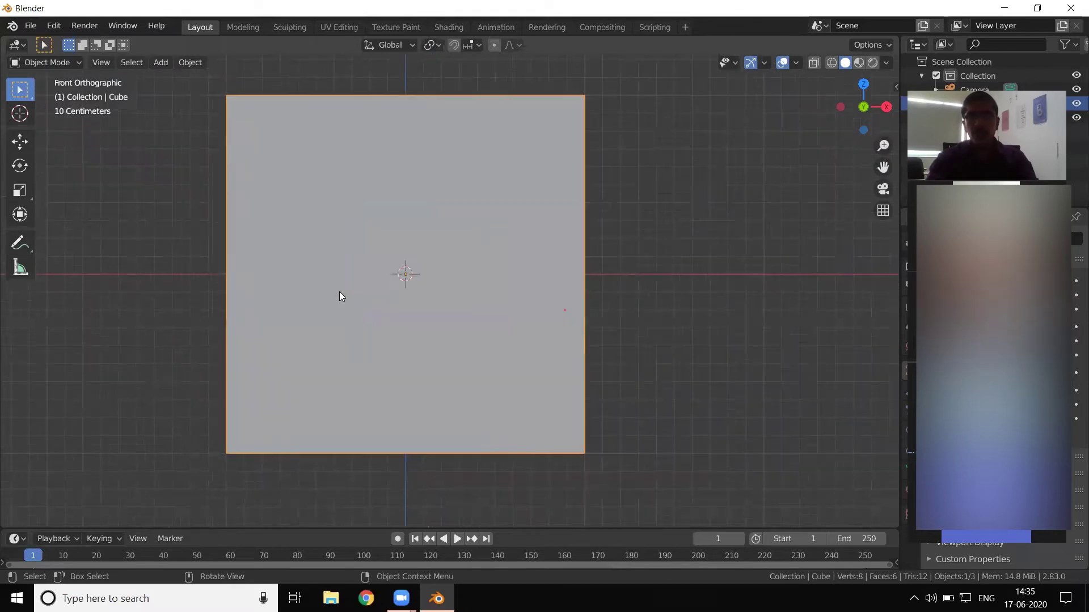
{"action": "scroll", "coordinate": [341, 291], "scroll_direction": "down", "scroll_amount": 5}
{"action": "scroll", "coordinate": [341, 290], "scroll_direction": "up", "scroll_amount": 6}
{"action": "scroll", "coordinate": [340, 290], "scroll_direction": "down", "scroll_amount": 4}
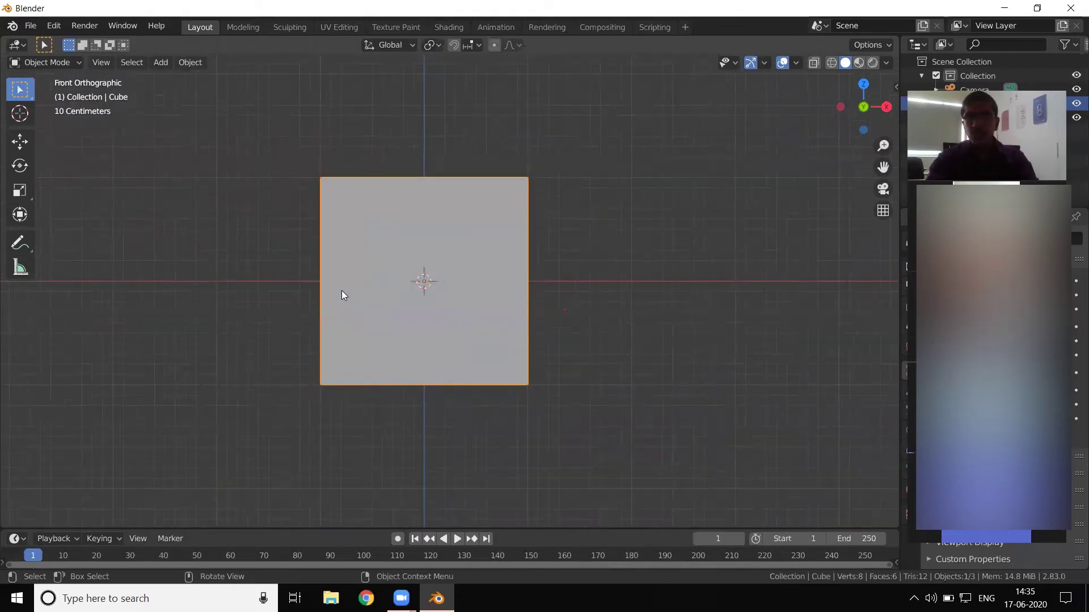
{"action": "scroll", "coordinate": [341, 291], "scroll_direction": "down", "scroll_amount": 3}
{"action": "scroll", "coordinate": [341, 289], "scroll_direction": "up", "scroll_amount": 2}
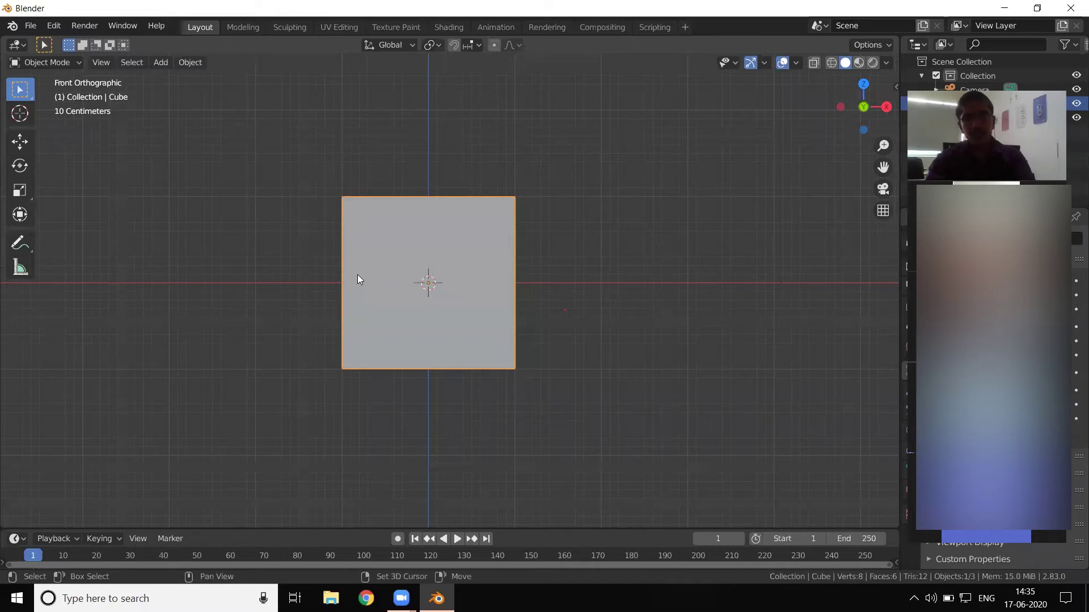
Pan the Front Orthographic view so the cube square sits right of centre.
{"action": "mouse_move", "coordinate": [357, 276]}
{"action": "middle_mouse_down", "text": "shift"}
{"action": "mouse_move", "coordinate": [466, 287]}
{"action": "mouse_move", "coordinate": [327, 273]}
{"action": "mouse_move", "coordinate": [311, 211]}
{"action": "middle_mouse_up", "text": "shift"}
{"action": "mouse_move", "coordinate": [502, 275]}
{"action": "middle_mouse_down", "text": "shift"}
{"action": "mouse_move", "coordinate": [363, 360]}
{"action": "mouse_move", "coordinate": [384, 218]}
{"action": "mouse_move", "coordinate": [445, 360]}
{"action": "mouse_move", "coordinate": [348, 270]}
{"action": "middle_mouse_up", "text": "shift"}
{"action": "middle_click_drag", "start_coordinate": [449, 440], "coordinate": [519, 303], "text": "shift"}
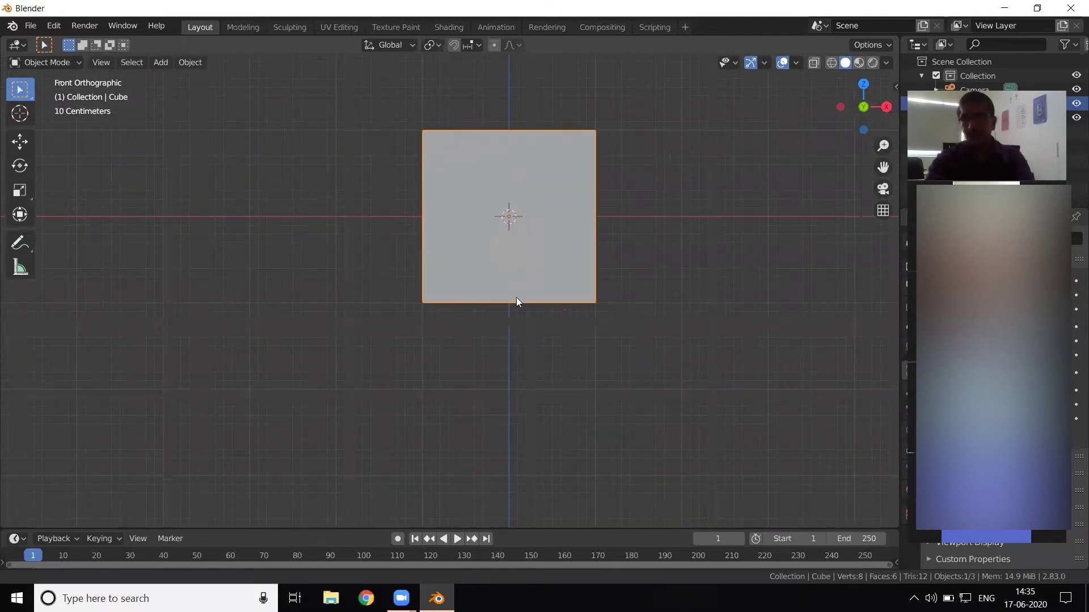
{"action": "middle_click_drag", "start_coordinate": [275, 207], "coordinate": [352, 294], "text": "shift"}
{"action": "middle_click_drag", "start_coordinate": [549, 270], "coordinate": [577, 233], "text": "shift"}
{"action": "mouse_move", "coordinate": [511, 180]}
{"action": "middle_mouse_down", "text": "shift"}
{"action": "mouse_move", "coordinate": [496, 301]}
{"action": "mouse_move", "coordinate": [483, 290]}
{"action": "mouse_move", "coordinate": [490, 275]}
{"action": "middle_mouse_up", "text": "shift"}
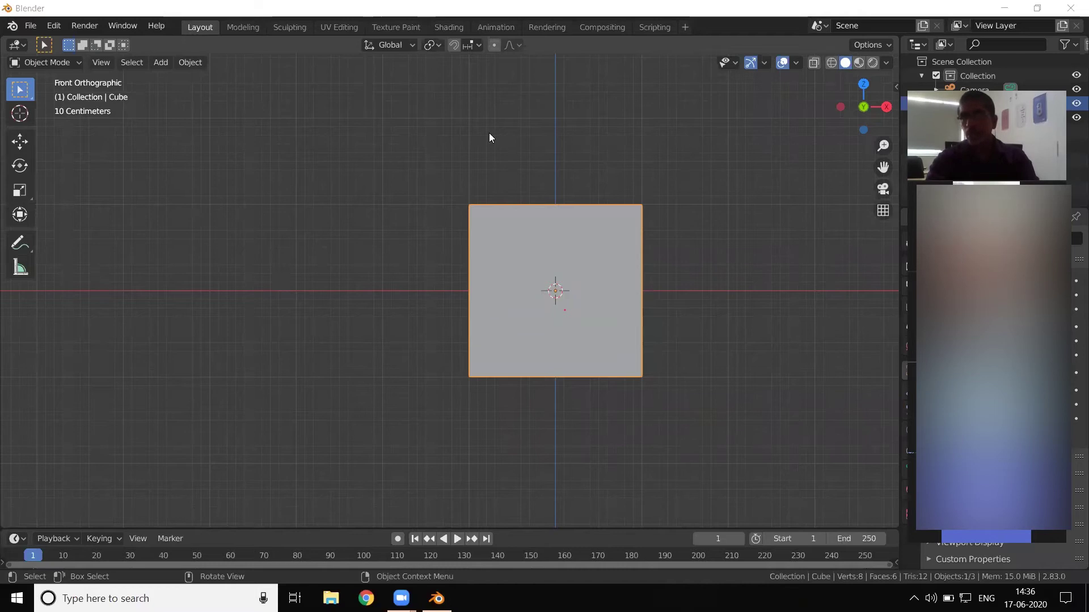
Deselect the cube, toggle Front and Right views, then switch Right view to perspective.
{"action": "left_click", "coordinate": [469, 151]}
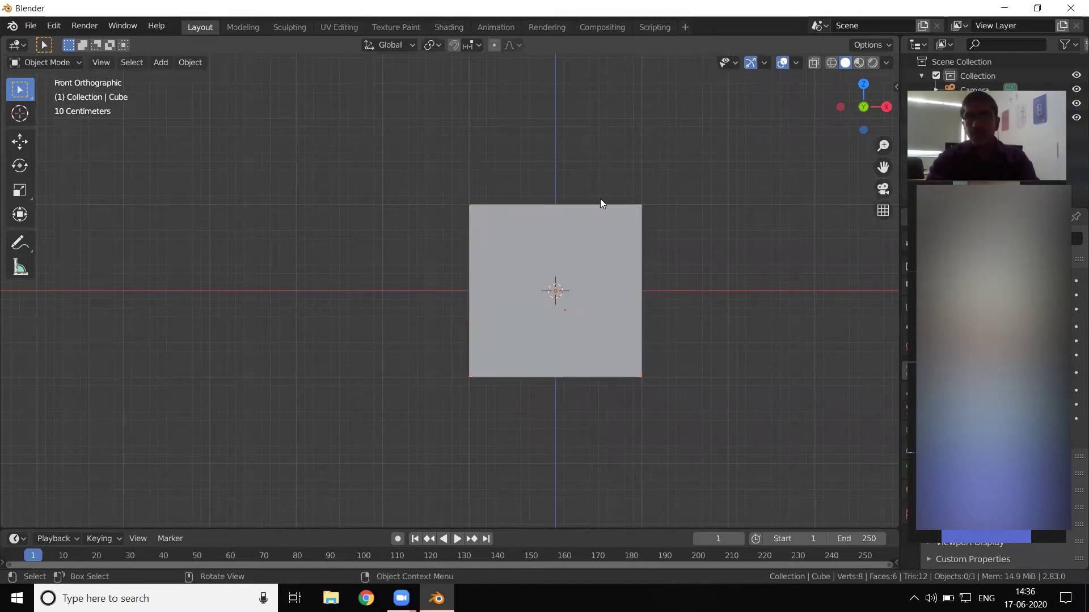
{"action": "mouse_move", "coordinate": [600, 198]}
{"action": "middle_mouse_down"}
{"action": "mouse_move", "coordinate": [565, 209]}
{"action": "mouse_move", "coordinate": [598, 197]}
{"action": "middle_mouse_up"}
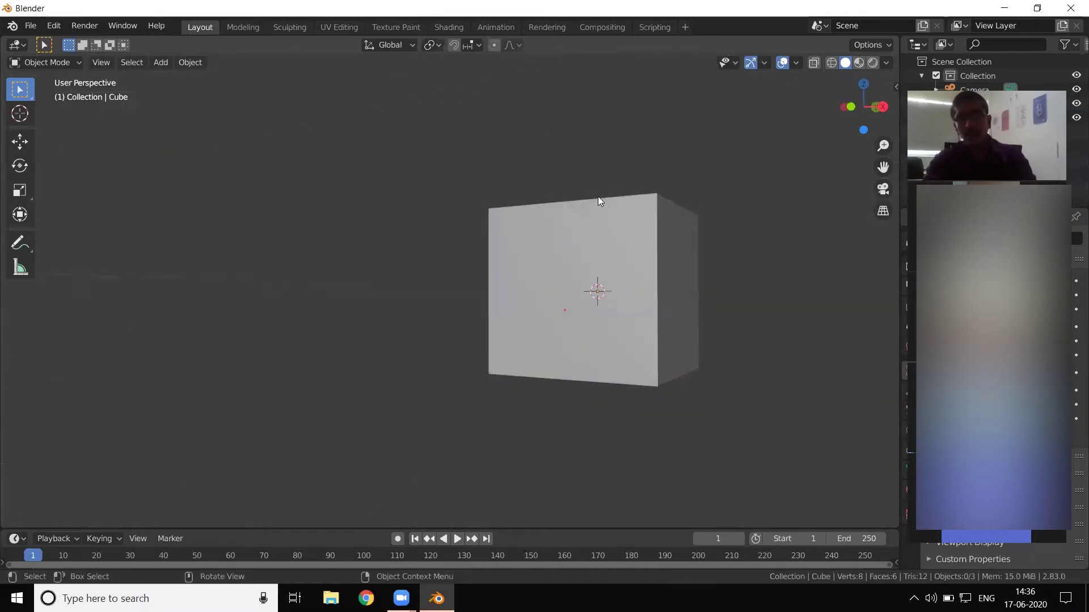
{"action": "key", "text": "KP_3"}
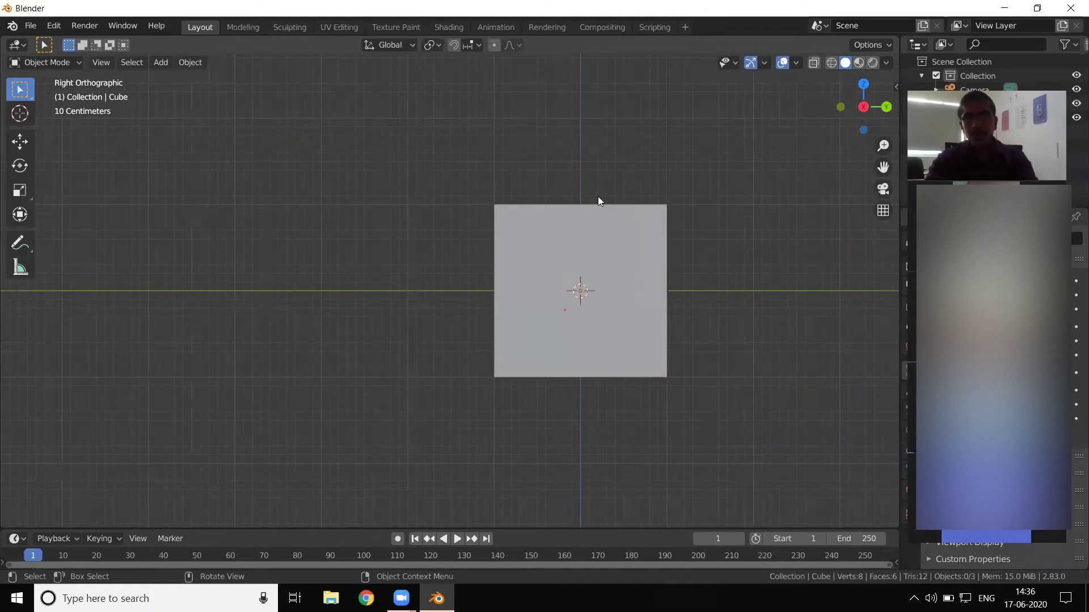
{"action": "key", "text": "KP_1"}
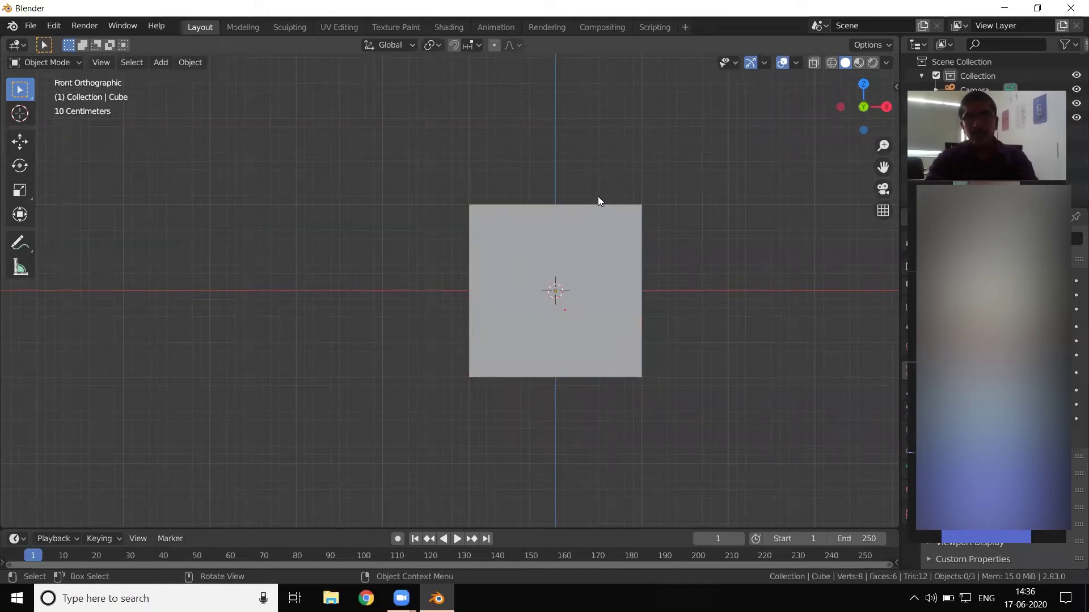
{"action": "key", "text": "KP_3"}
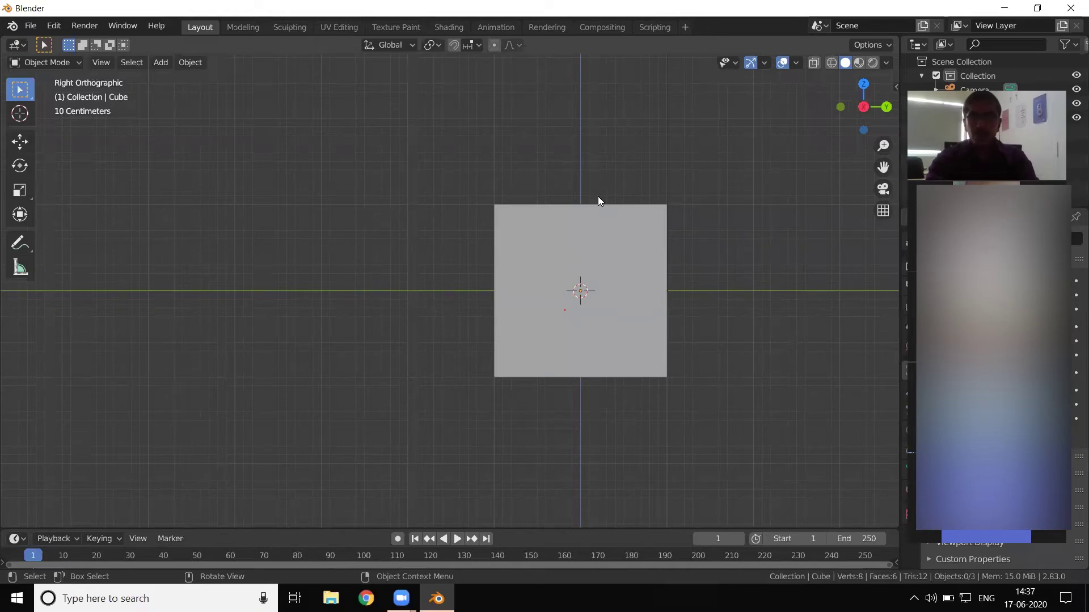
{"action": "key", "text": "KP_5"}
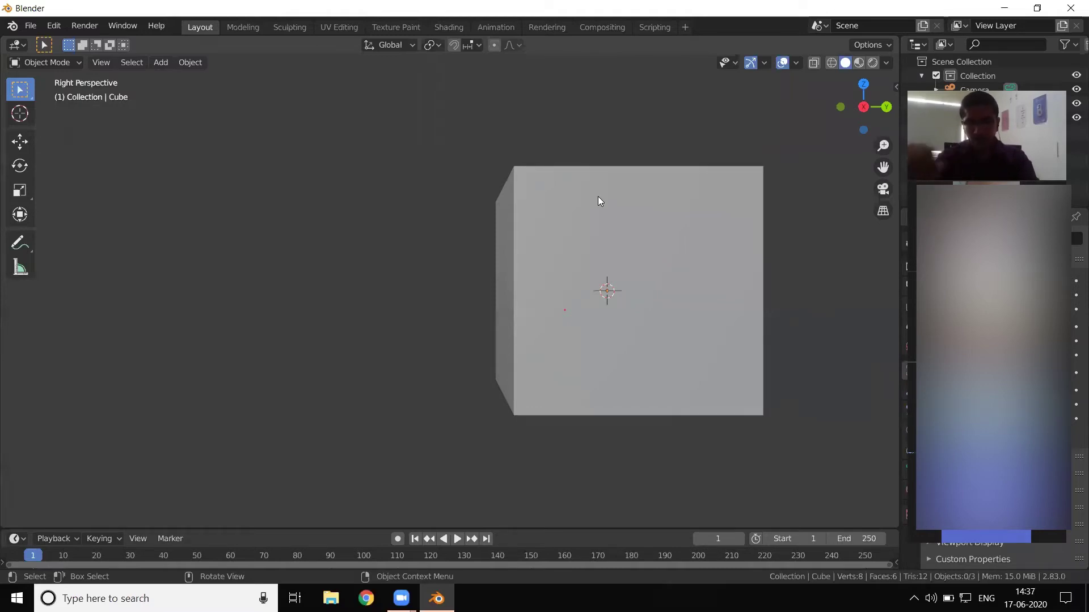
Orbit and pan around the cube, then look down on it in Top Orthographic view.
{"action": "key", "text": "alt"}
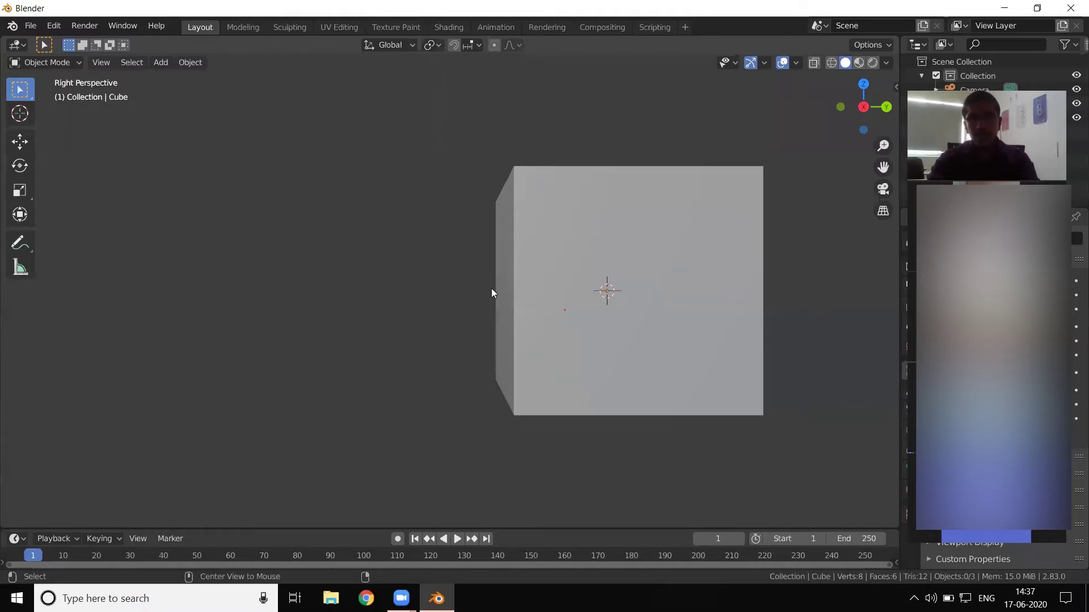
{"action": "mouse_move", "coordinate": [487, 273]}
{"action": "middle_mouse_down", "text": "shift"}
{"action": "mouse_move", "coordinate": [590, 299]}
{"action": "mouse_move", "coordinate": [552, 323]}
{"action": "middle_mouse_up", "text": "shift"}
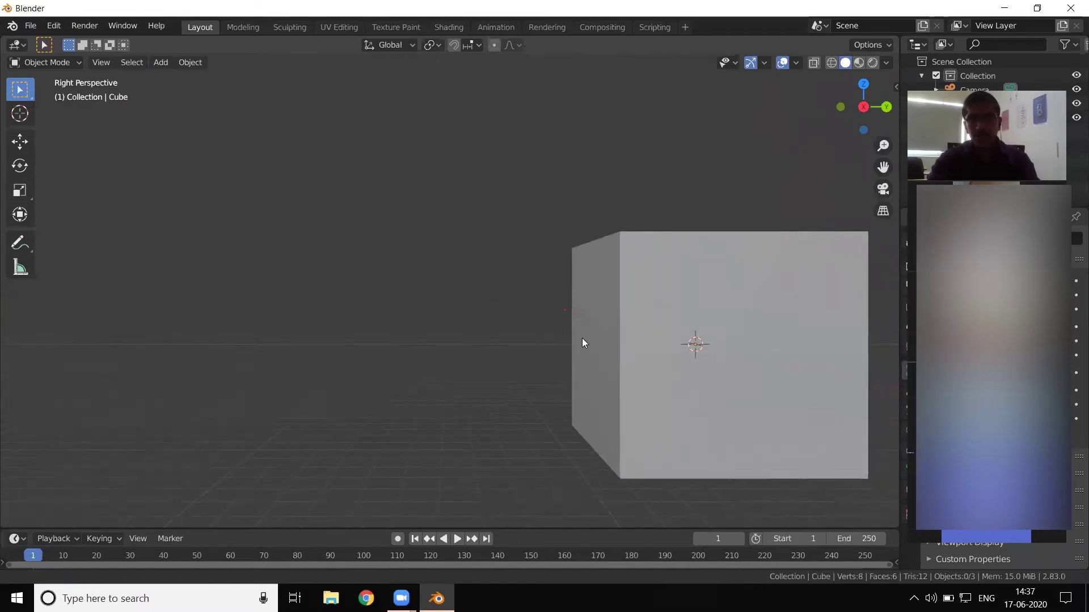
{"action": "scroll", "coordinate": [612, 341], "scroll_direction": "down", "scroll_amount": 2}
{"action": "scroll", "coordinate": [647, 346], "scroll_direction": "up", "scroll_amount": 1}
{"action": "middle_click_drag", "start_coordinate": [594, 319], "coordinate": [597, 321]}
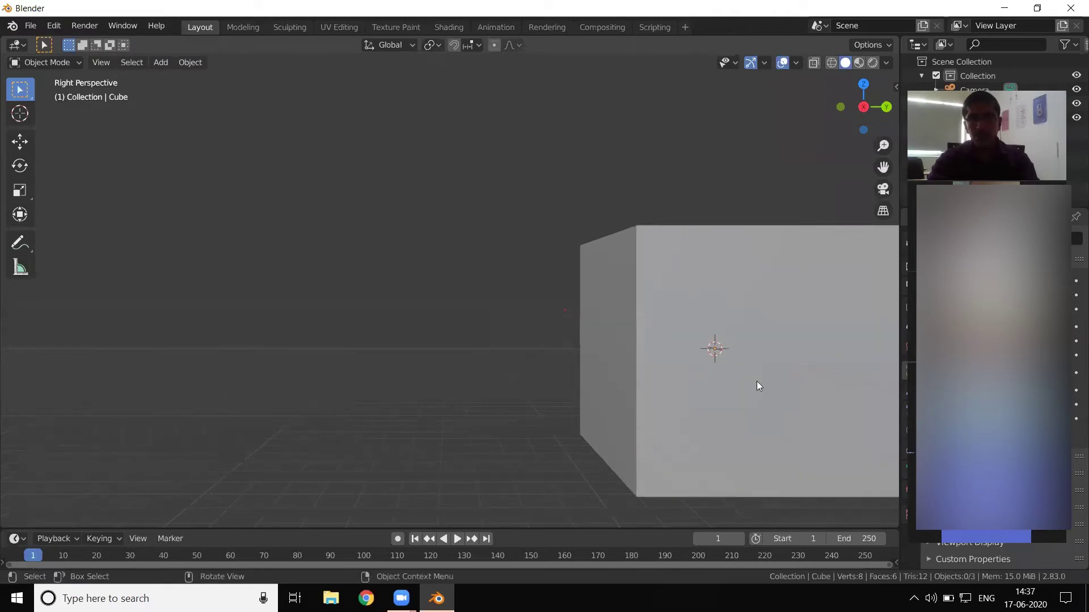
{"action": "mouse_move", "coordinate": [748, 360]}
{"action": "middle_mouse_down"}
{"action": "mouse_move", "coordinate": [576, 380]}
{"action": "mouse_move", "coordinate": [511, 369]}
{"action": "mouse_move", "coordinate": [454, 387]}
{"action": "mouse_move", "coordinate": [505, 417]}
{"action": "mouse_move", "coordinate": [746, 394]}
{"action": "mouse_move", "coordinate": [805, 405]}
{"action": "mouse_move", "coordinate": [888, 396]}
{"action": "mouse_move", "coordinate": [580, 398]}
{"action": "mouse_move", "coordinate": [506, 392]}
{"action": "mouse_move", "coordinate": [501, 375]}
{"action": "mouse_move", "coordinate": [588, 400]}
{"action": "middle_mouse_up"}
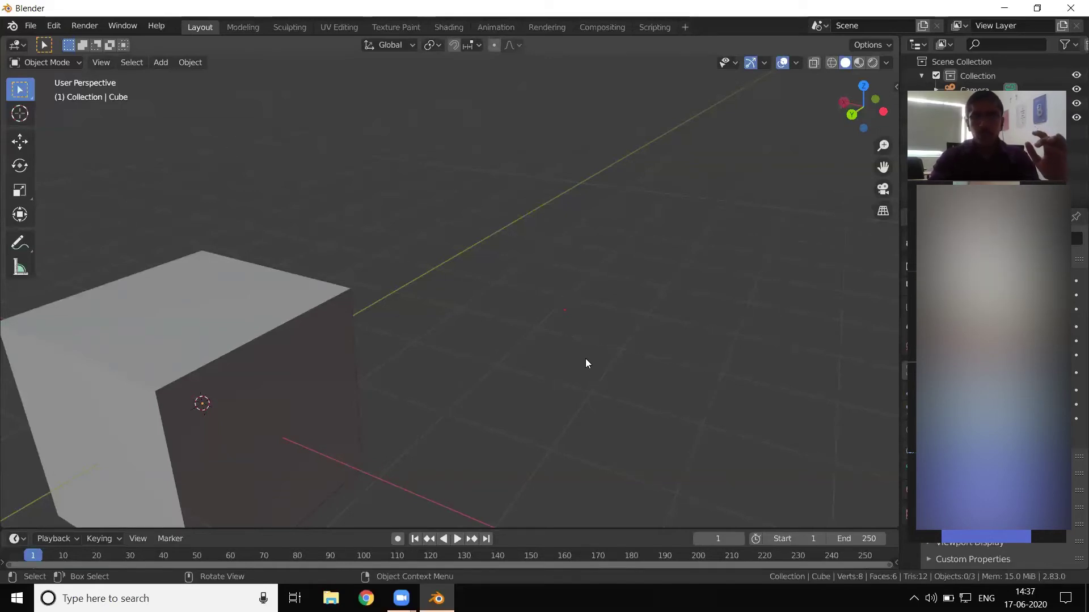
{"action": "key", "text": "KP_7"}
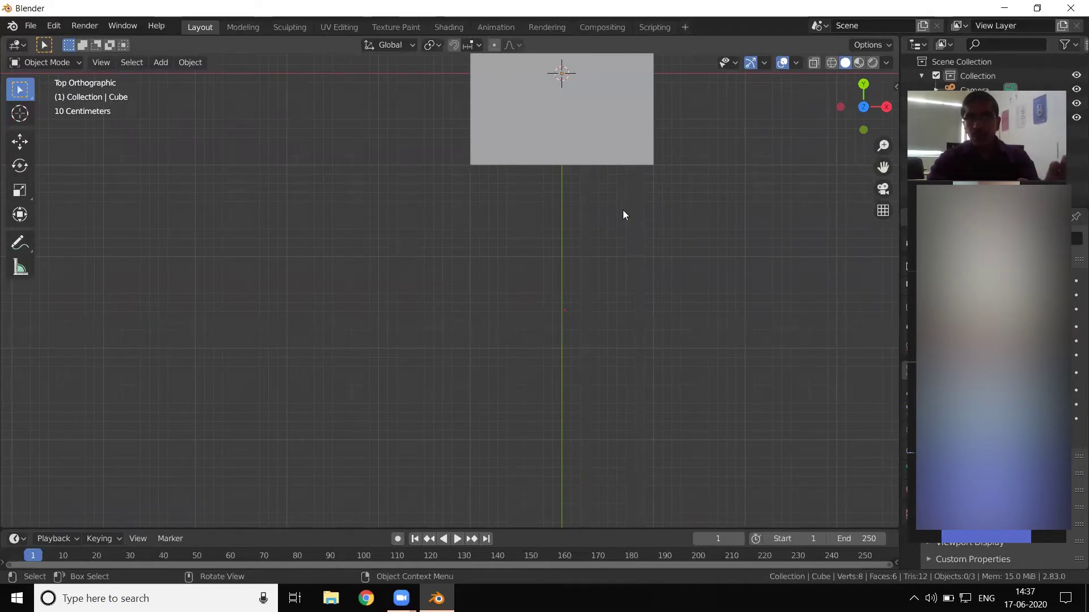
Pan the Top Orthographic view until the axes cross through the cube's centre.
{"action": "middle_click_drag", "start_coordinate": [623, 210], "coordinate": [624, 202]}
{"action": "key", "text": "KP_7"}
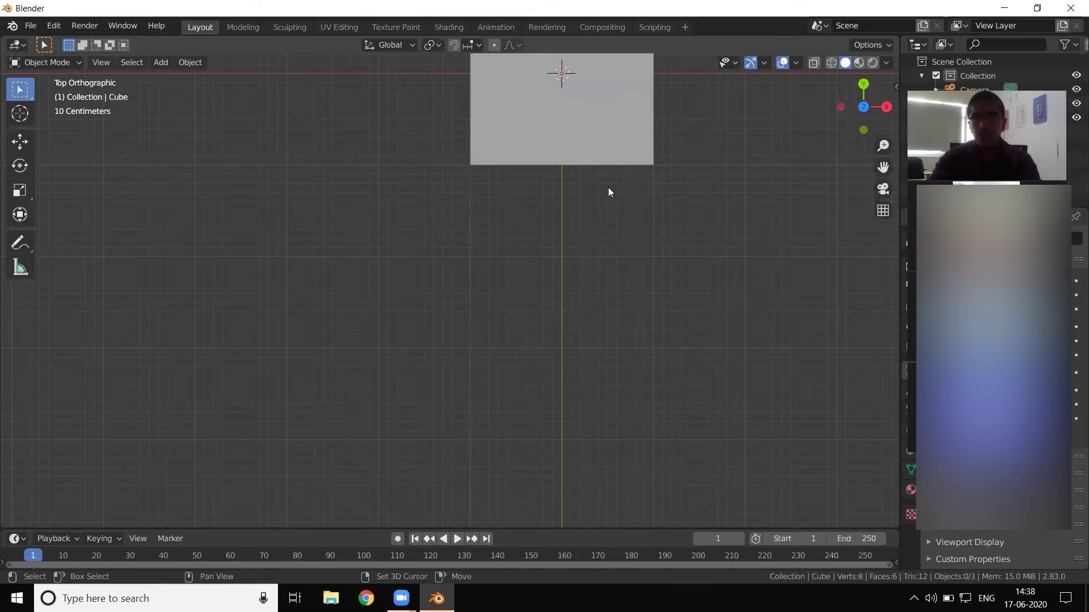
{"action": "mouse_move", "coordinate": [608, 187]}
{"action": "middle_mouse_down", "text": "shift"}
{"action": "mouse_move", "coordinate": [559, 417]}
{"action": "mouse_move", "coordinate": [494, 397]}
{"action": "mouse_move", "coordinate": [546, 326]}
{"action": "mouse_move", "coordinate": [566, 428]}
{"action": "mouse_move", "coordinate": [496, 363]}
{"action": "mouse_move", "coordinate": [584, 345]}
{"action": "mouse_move", "coordinate": [525, 420]}
{"action": "mouse_move", "coordinate": [518, 389]}
{"action": "mouse_move", "coordinate": [583, 380]}
{"action": "middle_mouse_up", "text": "shift"}
{"action": "middle_click_drag", "start_coordinate": [495, 334], "coordinate": [599, 412], "text": "shift"}
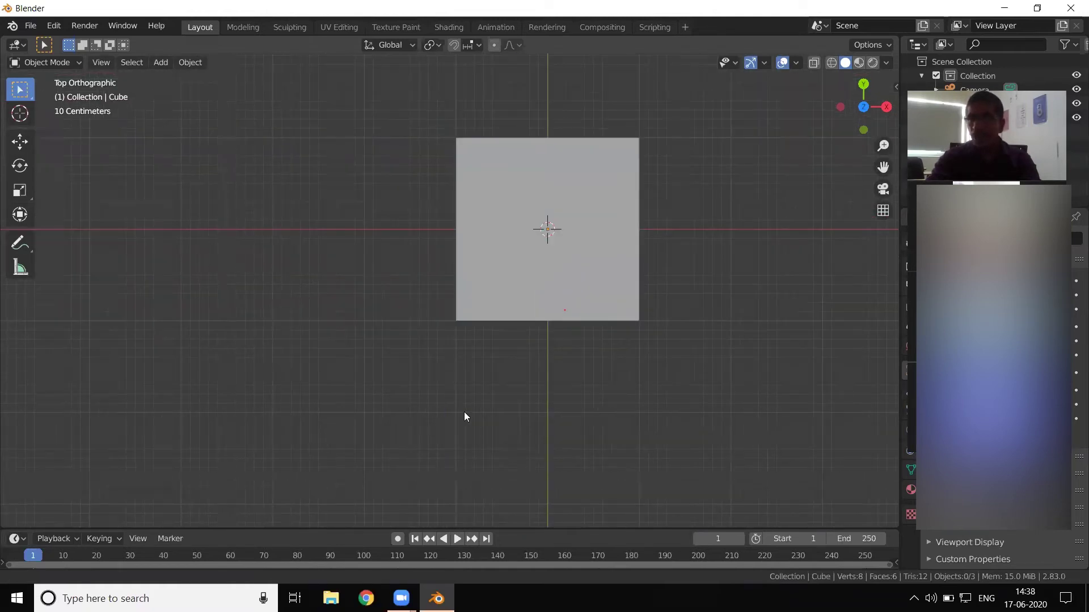
{"action": "mouse_move", "coordinate": [464, 416]}
{"action": "middle_mouse_down", "text": "shift"}
{"action": "mouse_move", "coordinate": [636, 389]}
{"action": "mouse_move", "coordinate": [540, 394]}
{"action": "mouse_move", "coordinate": [552, 375]}
{"action": "middle_mouse_up", "text": "shift"}
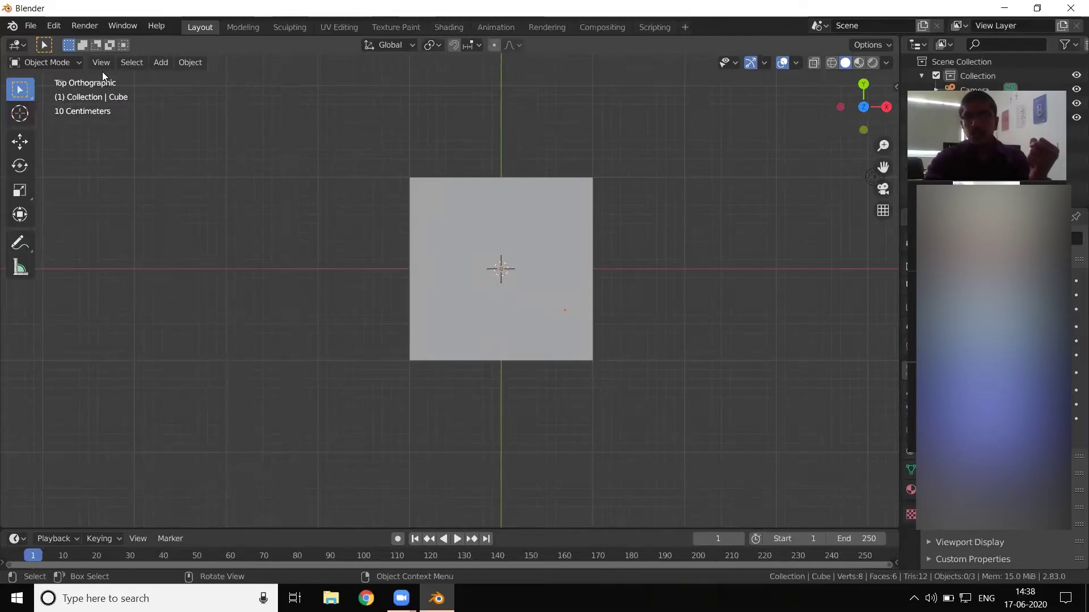
Undo the stray annotation stroke and view the cube straight-on in User Perspective.
{"action": "key", "text": "KP_8"}
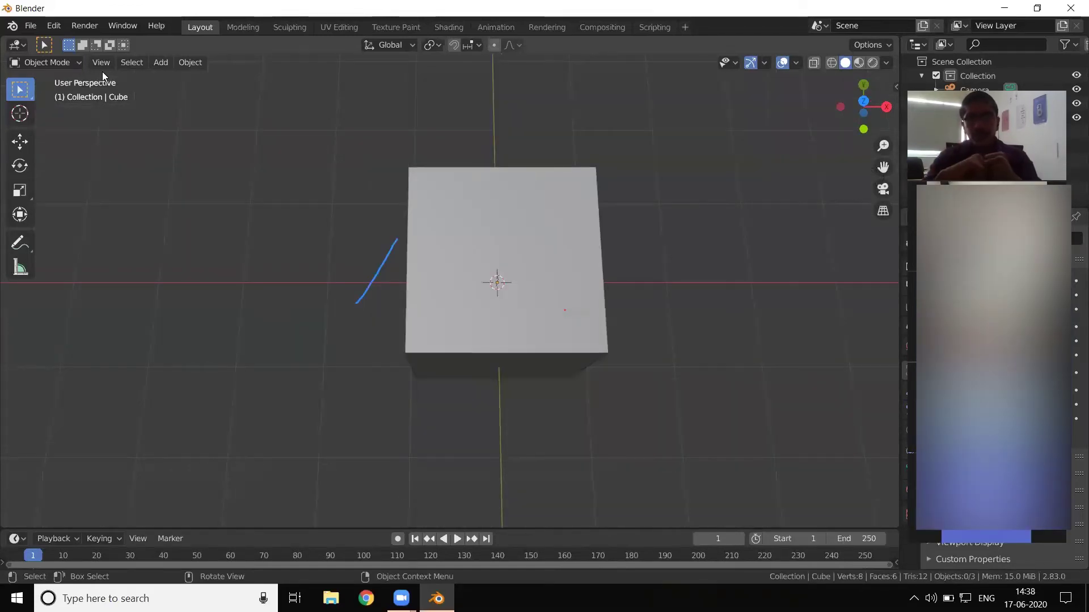
{"action": "key", "text": "ctrl+z"}
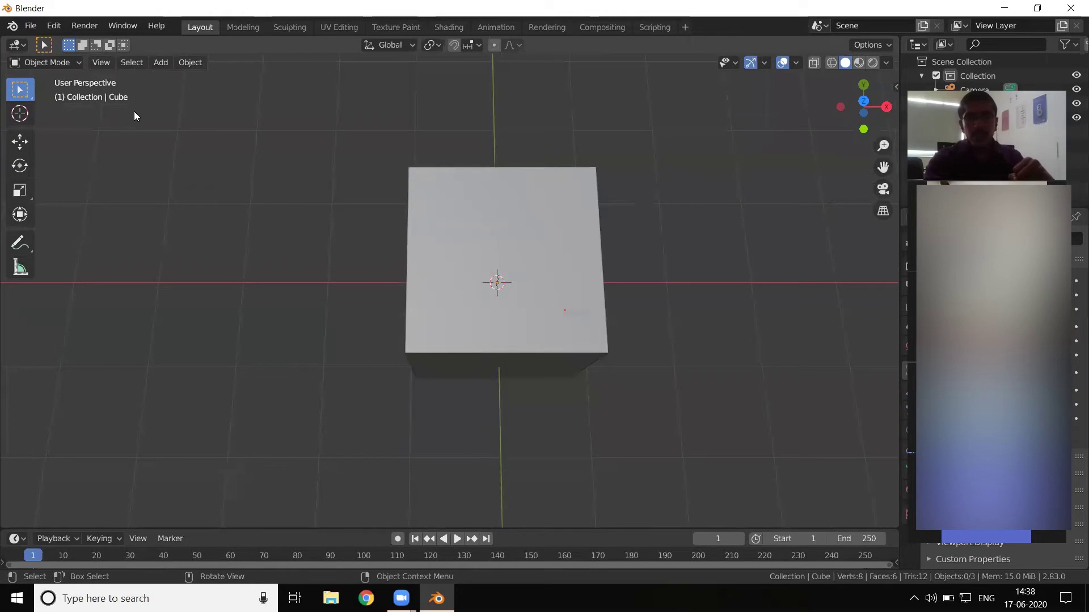
{"action": "key", "text": "KP_2"}
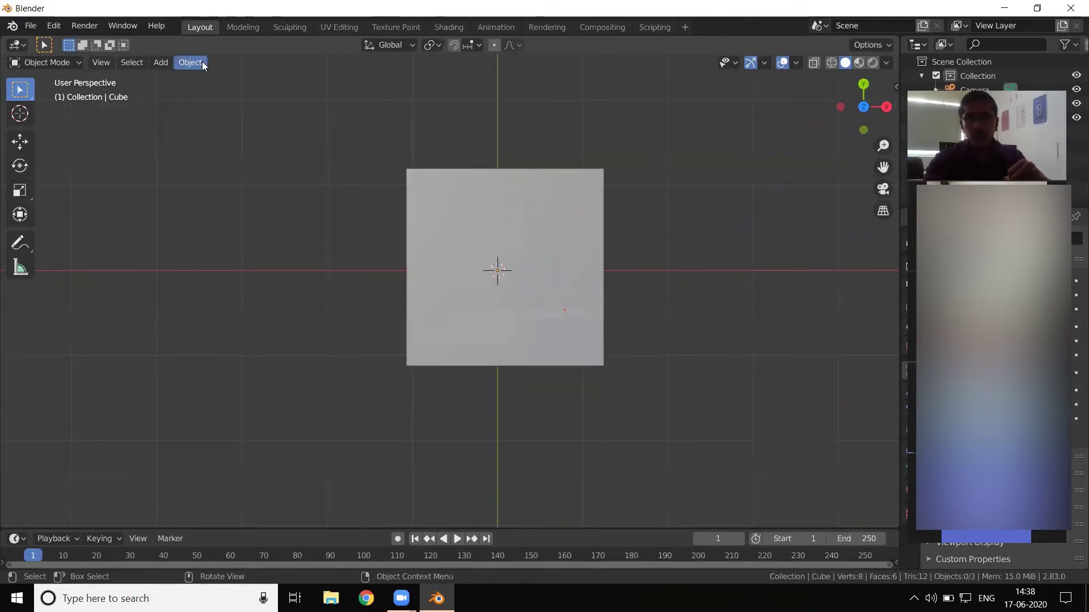
Tilt the view back and forth above and below the cube with Numpad 8 and 2.
{"action": "key", "text": "KP_8"}
{"action": "key", "text": "KP_2"}
{"action": "key", "text": "KP_8"}
{"action": "key", "text": "KP_2"}
{"action": "key", "text": "KP_8"}
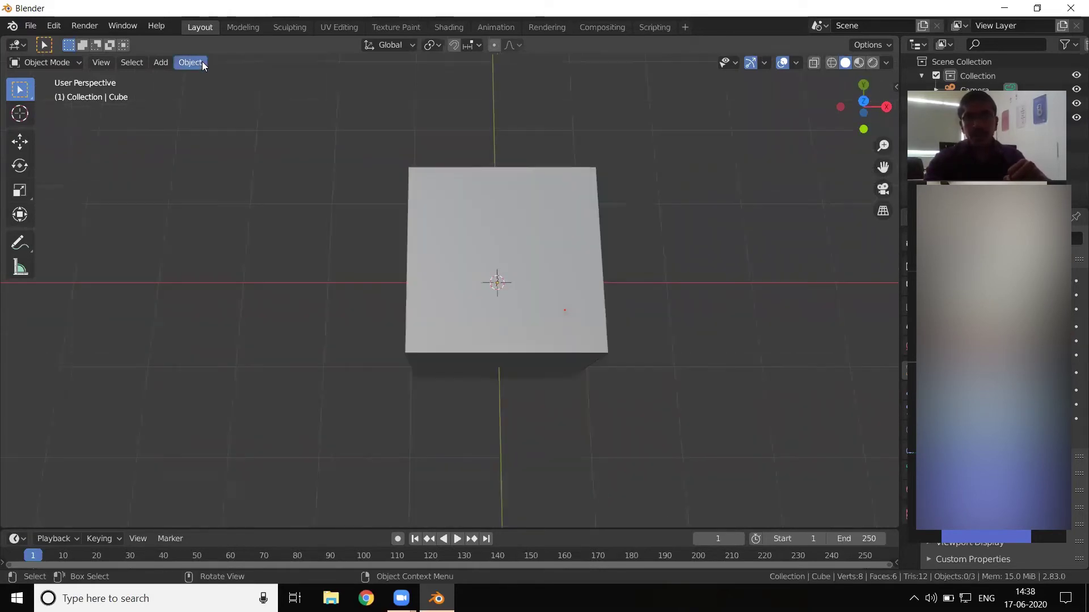
{"action": "key", "text": "KP_2"}
{"action": "key", "text": "KP_2"}
{"action": "key", "text": "KP_8"}
{"action": "key", "text": "KP_2"}
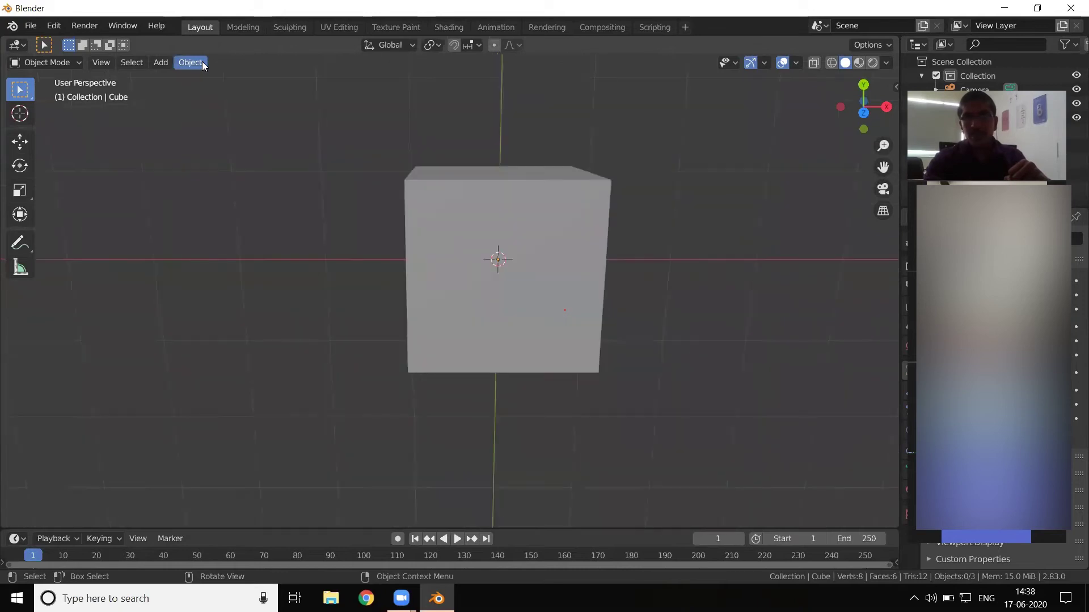
{"action": "key", "text": "KP_8"}
{"action": "key", "text": "KP_2"}
{"action": "key", "text": "KP_8"}
{"action": "key", "text": "KP_8"}
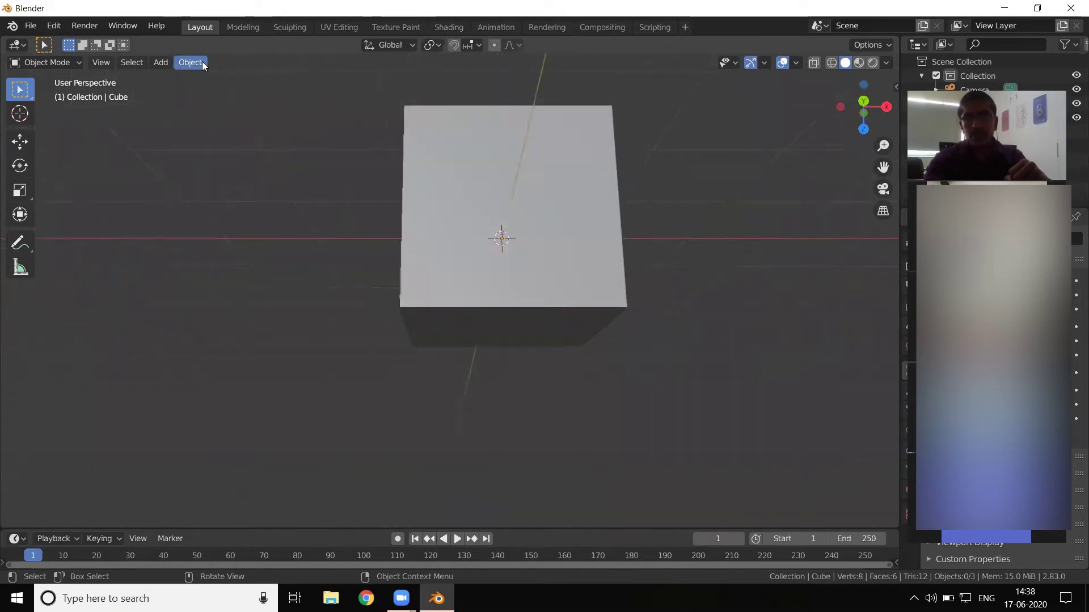
{"action": "key", "text": "KP_2"}
{"action": "key", "text": "KP_2"}
{"action": "key", "text": "KP_8"}
{"action": "key", "text": "KP_8"}
{"action": "key", "text": "KP_2"}
{"action": "key", "text": "KP_2"}
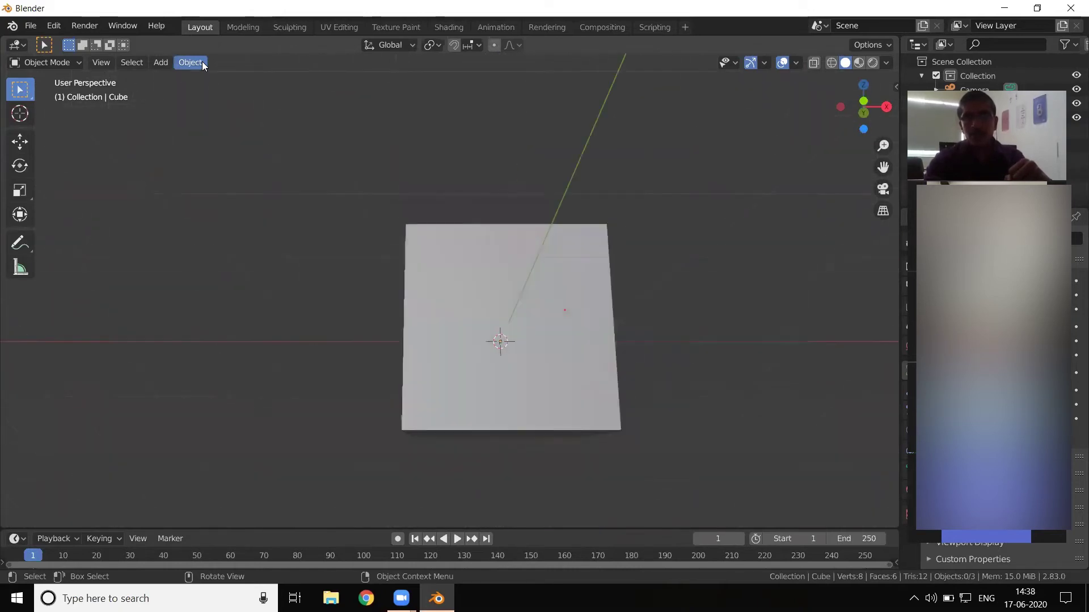
{"action": "key", "text": "KP_2"}
{"action": "key", "text": "KP_8"}
{"action": "key", "text": "KP_2"}
{"action": "key", "text": "KP_2"}
{"action": "key", "text": "KP_2"}
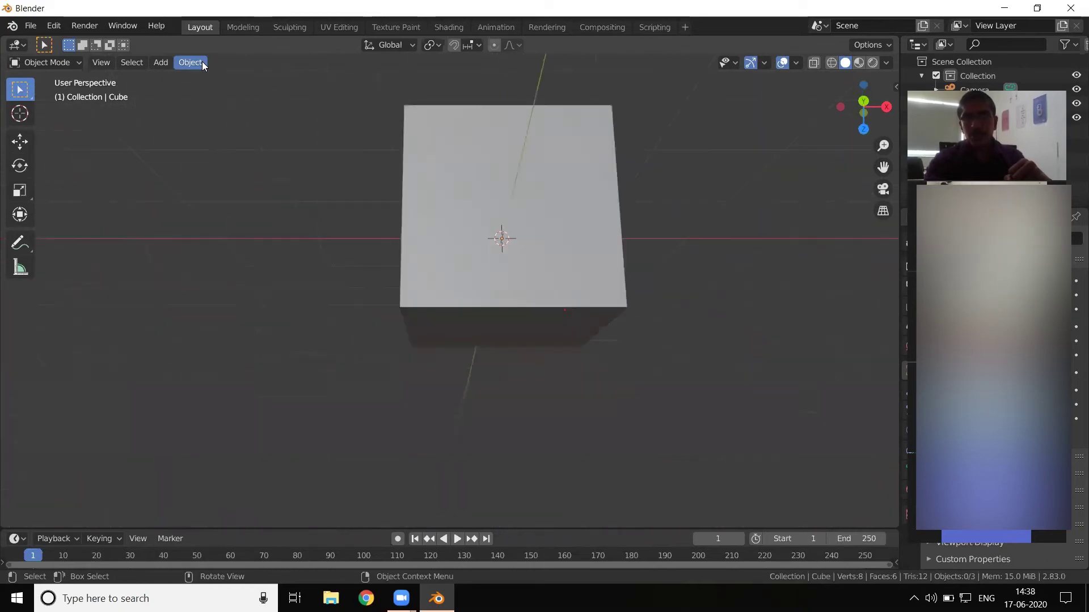
{"action": "key", "text": "KP_8"}
{"action": "key", "text": "KP_8"}
{"action": "key", "text": "KP_8"}
{"action": "key", "text": "KP_8"}
{"action": "key", "text": "KP_8"}
{"action": "key", "text": "KP_8"}
{"action": "key", "text": "KP_8"}
{"action": "key", "text": "KP_8"}
{"action": "key", "text": "KP_8"}
{"action": "key", "text": "KP_8"}
{"action": "key", "text": "KP_8"}
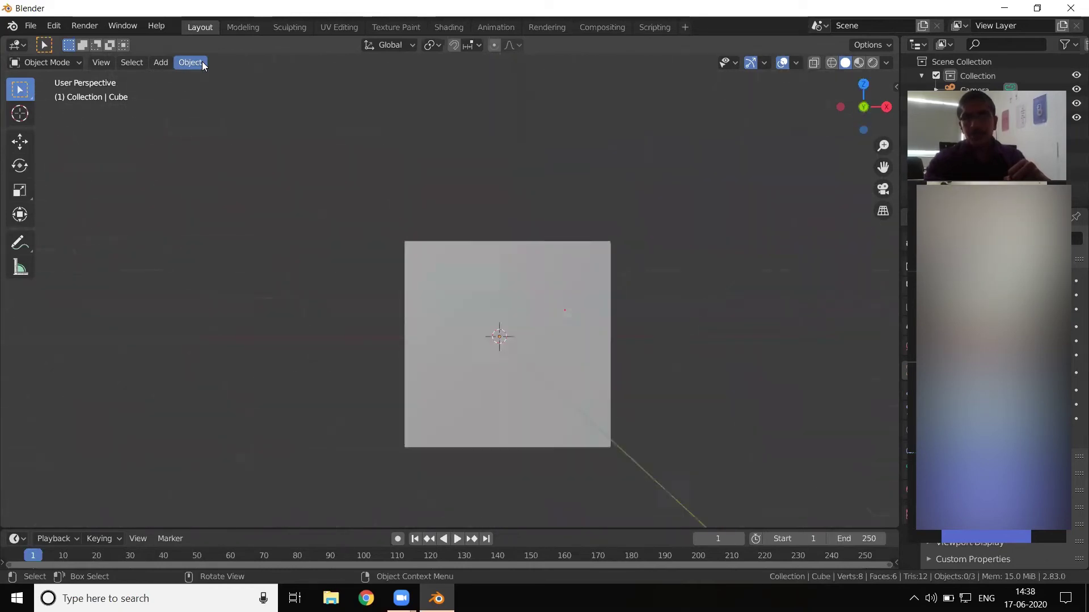
{"action": "key", "text": "KP_8"}
{"action": "key", "text": "KP_8"}
Step-orbit repeatedly over the cube with Numpad 8, ending slightly above it.
{"action": "key", "text": "KP_8"}
{"action": "key", "text": "KP_8"}
{"action": "key", "text": "KP_8"}
{"action": "key", "text": "KP_8"}
{"action": "key", "text": "KP_8"}
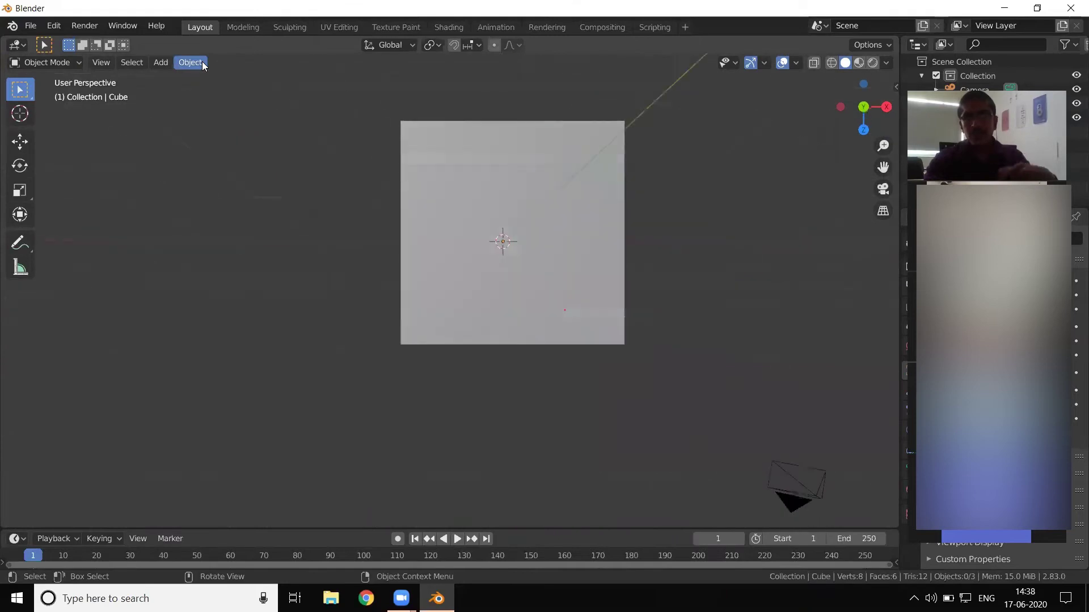
{"action": "key", "text": "KP_8"}
{"action": "key", "text": "KP_8"}
{"action": "key", "text": "KP_8"}
{"action": "key", "text": "KP_8"}
{"action": "key", "text": "KP_8"}
{"action": "key", "text": "KP_8"}
{"action": "key", "text": "KP_8"}
{"action": "key", "text": "KP_8"}
{"action": "key", "text": "KP_8"}
{"action": "key", "text": "KP_8"}
{"action": "key", "text": "KP_8"}
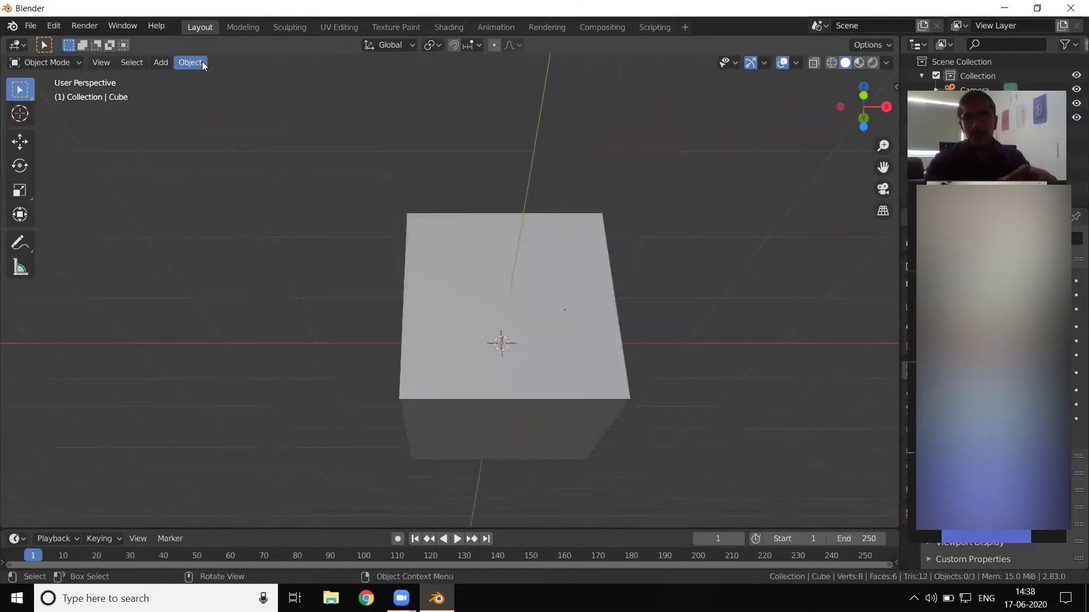
{"action": "key", "text": "KP_8"}
{"action": "key", "text": "KP_8"}
{"action": "key", "text": "KP_8"}
{"action": "key", "text": "KP_8"}
{"action": "key", "text": "KP_8"}
{"action": "key", "text": "KP_8"}
{"action": "key", "text": "KP_8"}
{"action": "key", "text": "KP_8"}
{"action": "key", "text": "KP_8"}
{"action": "key", "text": "KP_8"}
{"action": "key", "text": "KP_8"}
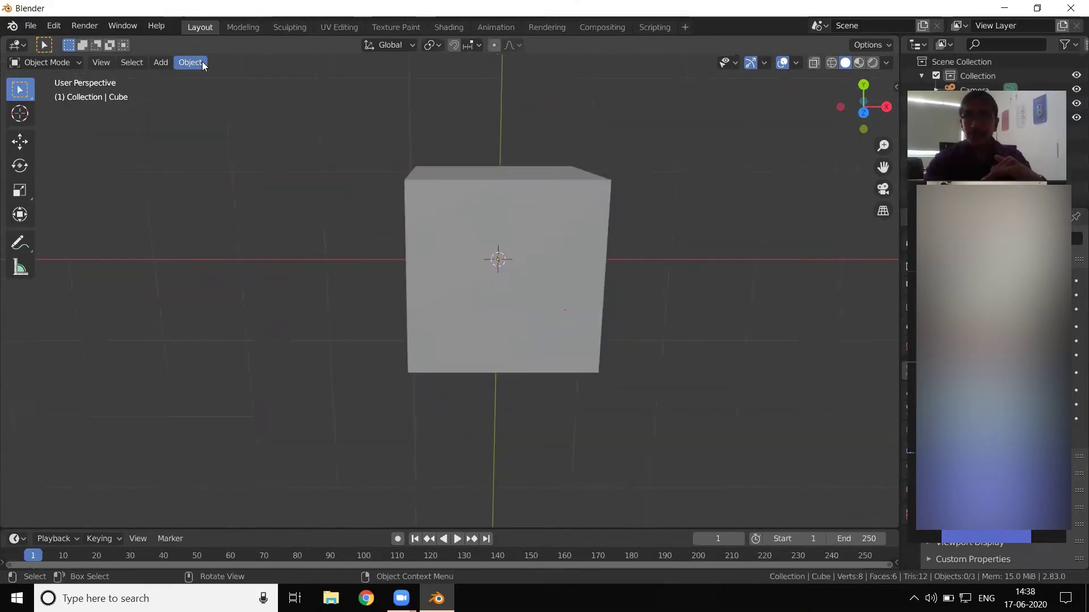
{"action": "key", "text": "KP_8"}
{"action": "key", "text": "KP_8"}
{"action": "key", "text": "KP_8"}
{"action": "key", "text": "KP_8"}
{"action": "key", "text": "KP_8"}
{"action": "key", "text": "KP_8"}
{"action": "key", "text": "KP_8"}
{"action": "key", "text": "KP_8"}
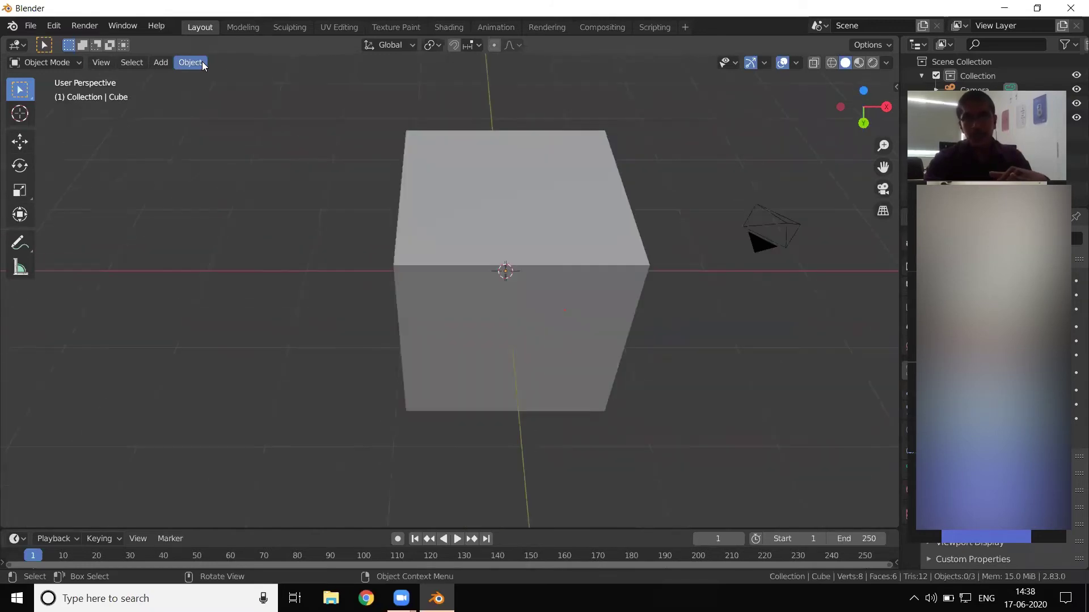
{"action": "key", "text": "KP_8"}
{"action": "key", "text": "KP_8"}
{"action": "key", "text": "KP_8"}
{"action": "key", "text": "KP_8"}
{"action": "key", "text": "KP_8"}
{"action": "key", "text": "KP_8"}
{"action": "key", "text": "KP_8"}
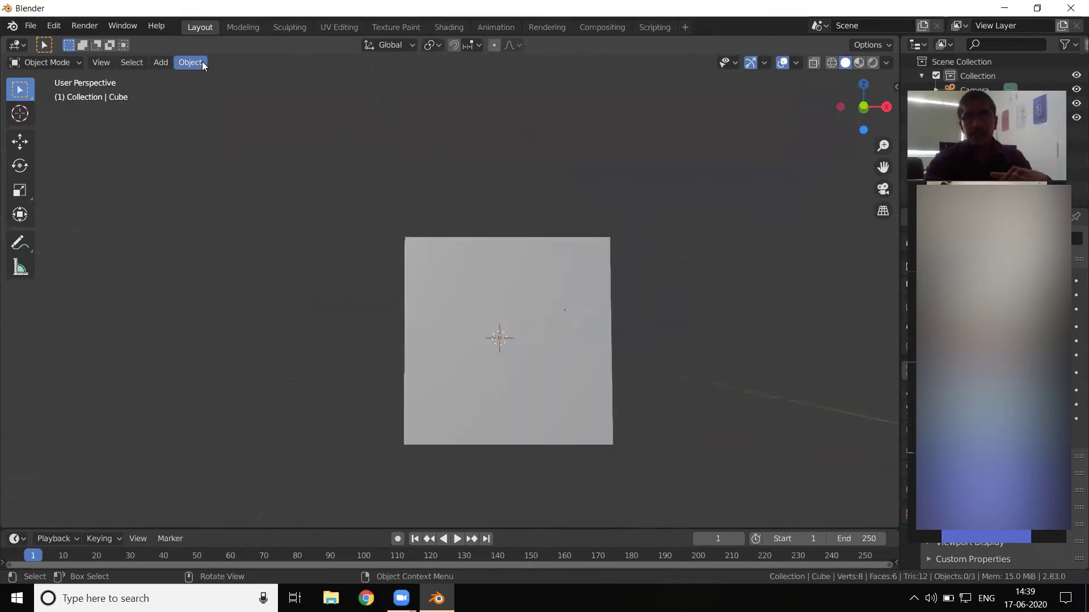
{"action": "key", "text": "KP_8"}
{"action": "key", "text": "KP_8"}
{"action": "key", "text": "KP_8"}
{"action": "key", "text": "KP_8"}
{"action": "key", "text": "KP_8"}
{"action": "key", "text": "KP_8"}
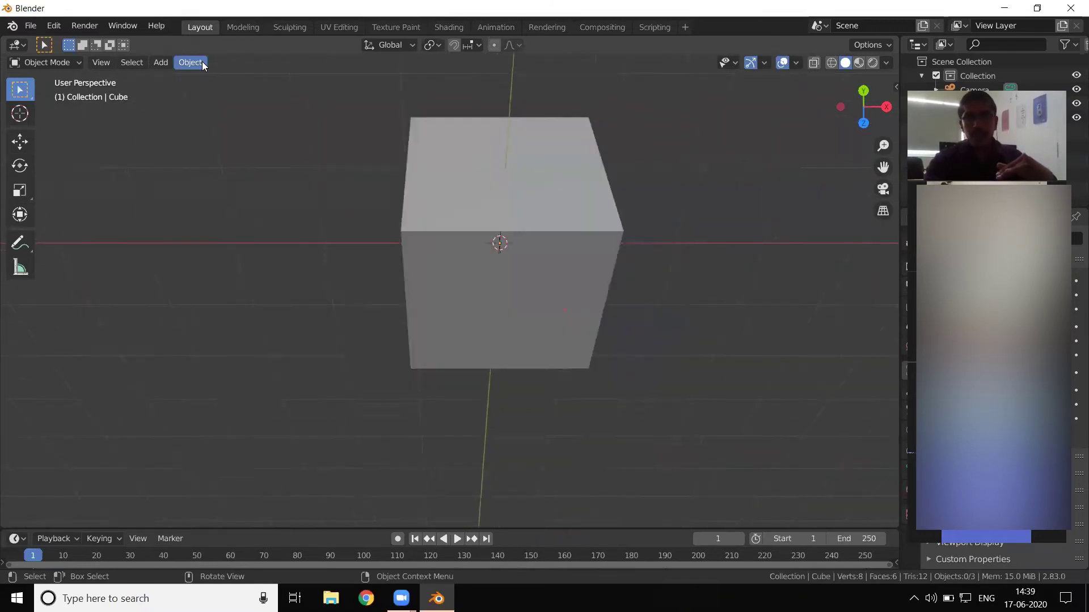
{"action": "key", "text": "KP_8"}
{"action": "key", "text": "KP_8"}
{"action": "key", "text": "KP_8"}
{"action": "key", "text": "KP_8"}
{"action": "key", "text": "KP_8"}
{"action": "key", "text": "KP_8"}
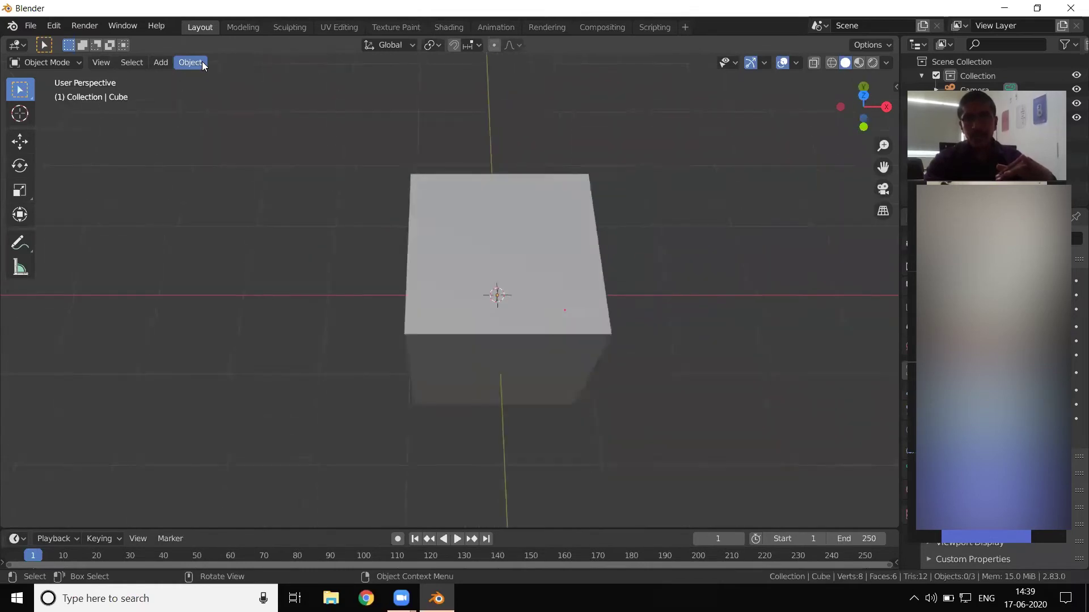
{"action": "key", "text": "KP_8"}
{"action": "key", "text": "KP_8"}
{"action": "key", "text": "KP_8"}
{"action": "key", "text": "KP_8"}
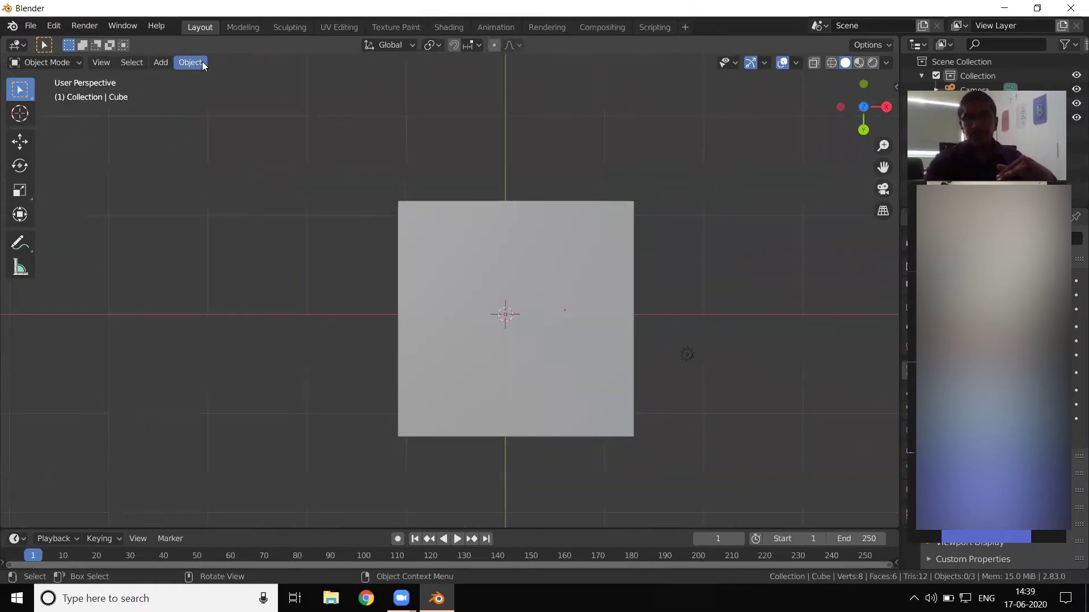
{"action": "key", "text": "KP_8"}
{"action": "key", "text": "KP_8"}
{"action": "key", "text": "KP_8"}
{"action": "key", "text": "KP_8"}
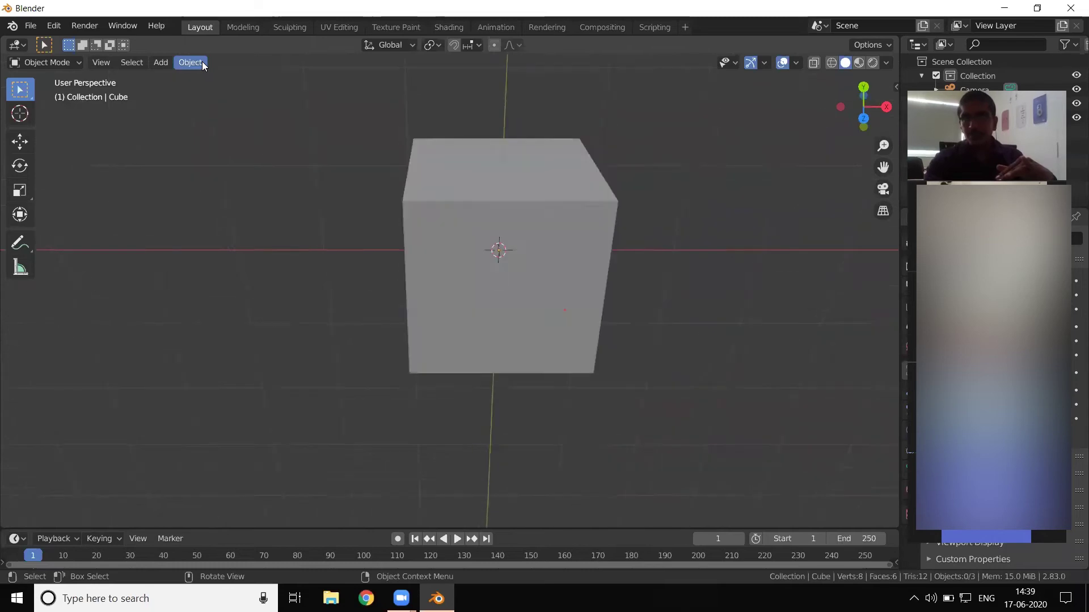
{"action": "key", "text": "KP_8"}
{"action": "key", "text": "KP_8"}
{"action": "key", "text": "KP_8"}
{"action": "key", "text": "KP_8"}
{"action": "key", "text": "KP_8"}
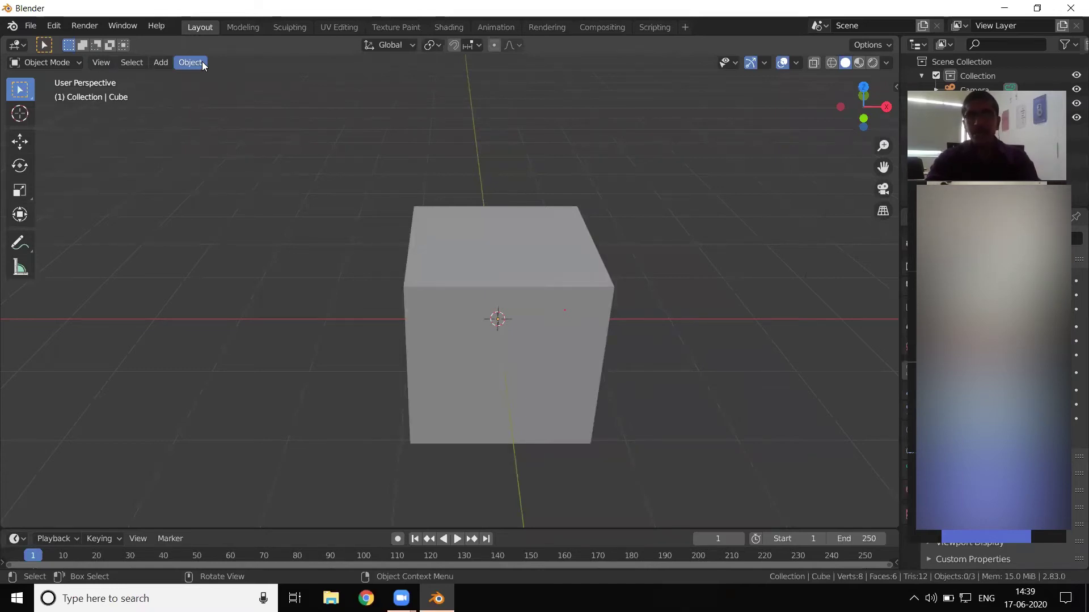
Switch to the Front view in perspective projection.
{"action": "key", "text": "KP_1"}
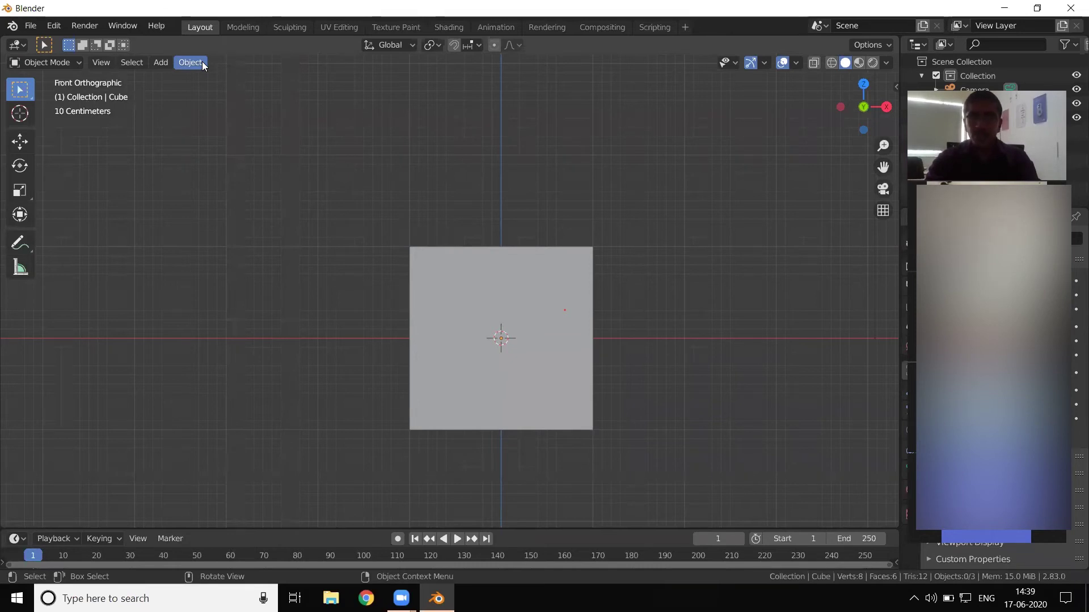
{"action": "key", "text": "KP_5"}
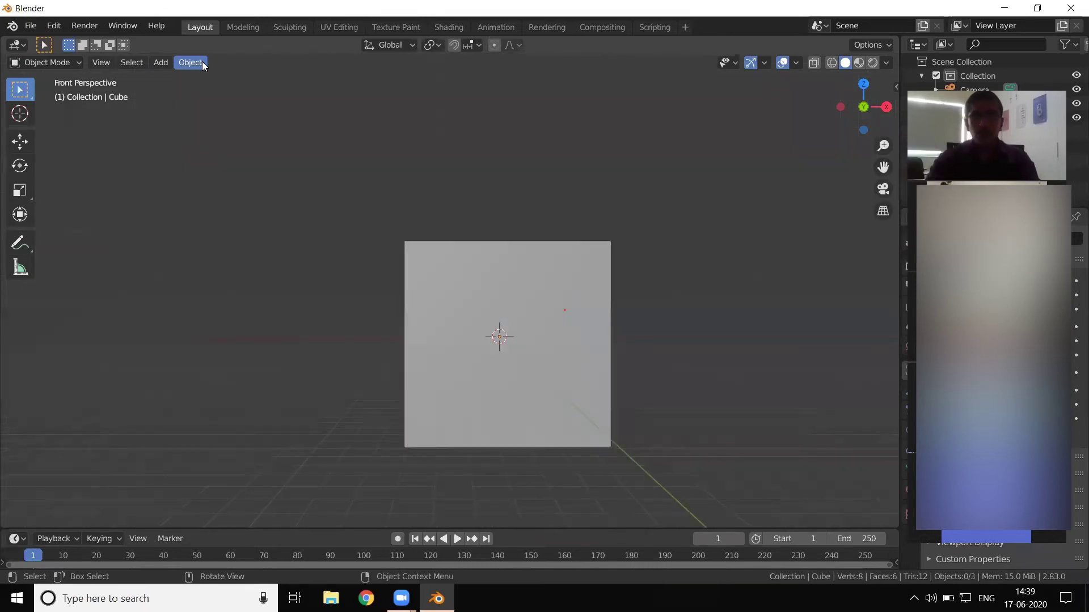
{"action": "scroll", "coordinate": [395, 375], "scroll_direction": "down", "scroll_amount": 2}
{"action": "scroll", "coordinate": [396, 371], "scroll_direction": "up", "scroll_amount": 1}
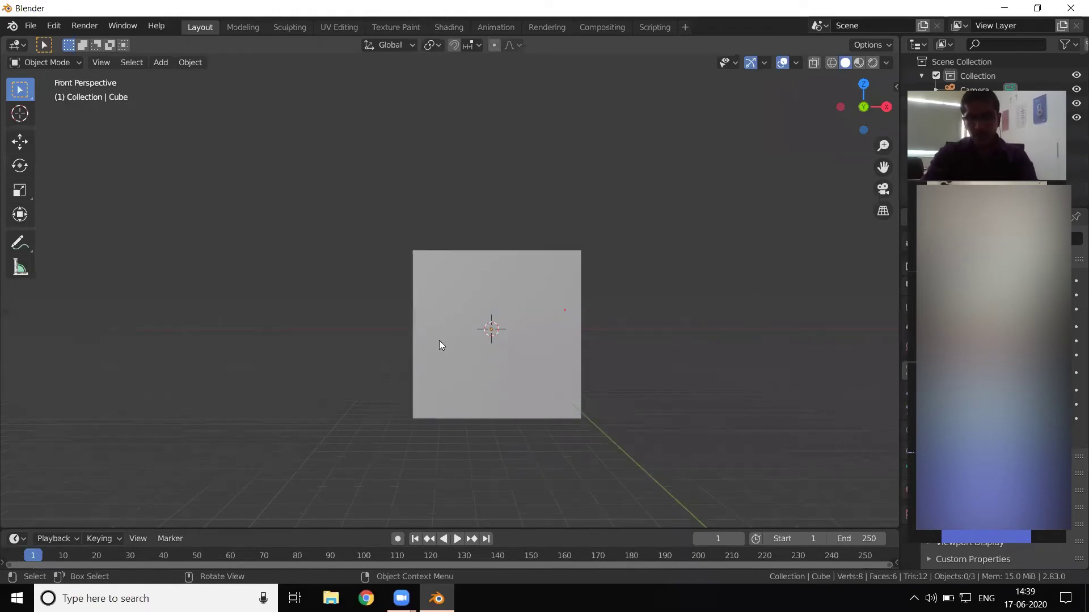
Nudge the view and Ctrl-drag to zoom in closer on the cube.
{"action": "mouse_move", "coordinate": [490, 337]}
{"action": "middle_mouse_down"}
{"action": "mouse_move", "coordinate": [497, 347]}
{"action": "mouse_move", "coordinate": [514, 334]}
{"action": "mouse_move", "coordinate": [495, 303]}
{"action": "mouse_move", "coordinate": [455, 279]}
{"action": "mouse_move", "coordinate": [389, 279]}
{"action": "mouse_move", "coordinate": [430, 409]}
{"action": "mouse_move", "coordinate": [419, 292]}
{"action": "mouse_move", "coordinate": [412, 449]}
{"action": "mouse_move", "coordinate": [398, 256]}
{"action": "mouse_move", "coordinate": [403, 391]}
{"action": "mouse_move", "coordinate": [412, 299]}
{"action": "mouse_move", "coordinate": [424, 482]}
{"action": "mouse_move", "coordinate": [394, 272]}
{"action": "mouse_move", "coordinate": [403, 391]}
{"action": "mouse_move", "coordinate": [408, 374]}
{"action": "mouse_move", "coordinate": [371, 405]}
{"action": "middle_mouse_up"}
{"action": "scroll", "coordinate": [525, 334], "scroll_direction": "up", "scroll_amount": 1}
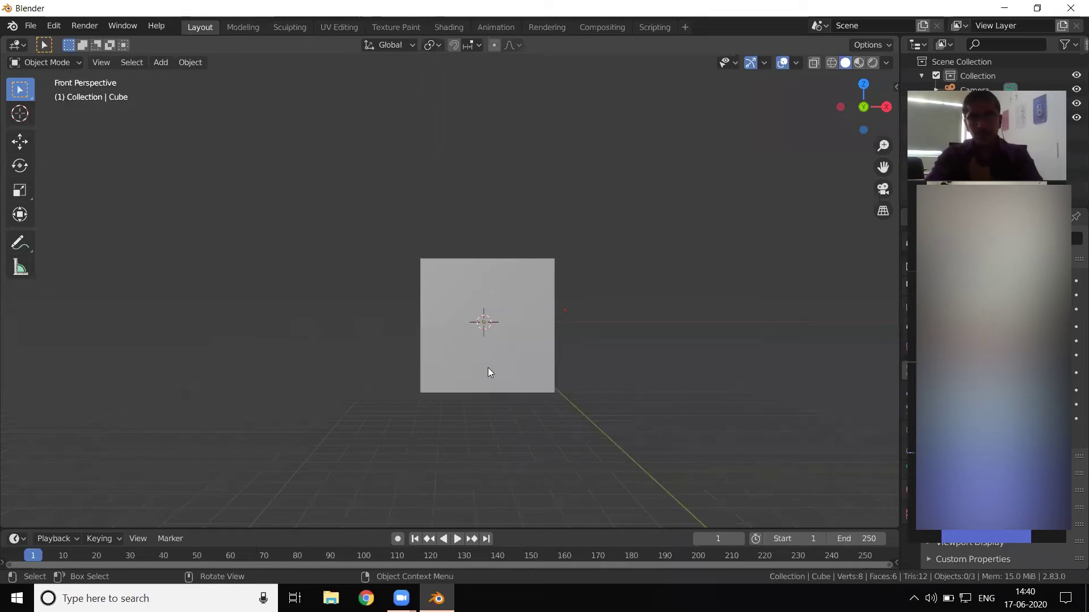
{"action": "scroll", "coordinate": [487, 367], "scroll_direction": "up", "scroll_amount": 1}
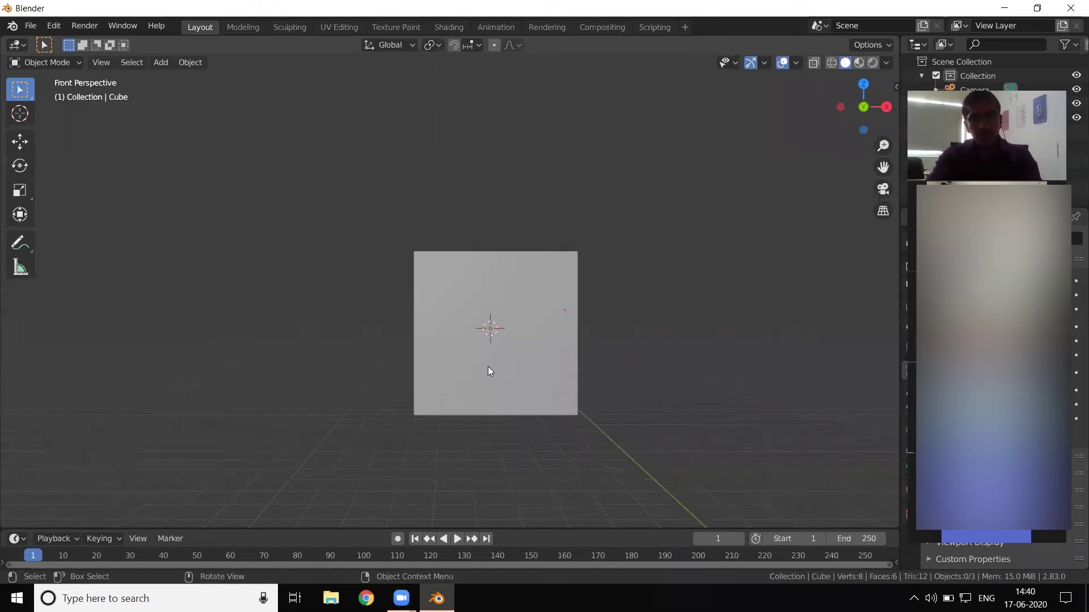
{"action": "key", "text": "ctrl"}
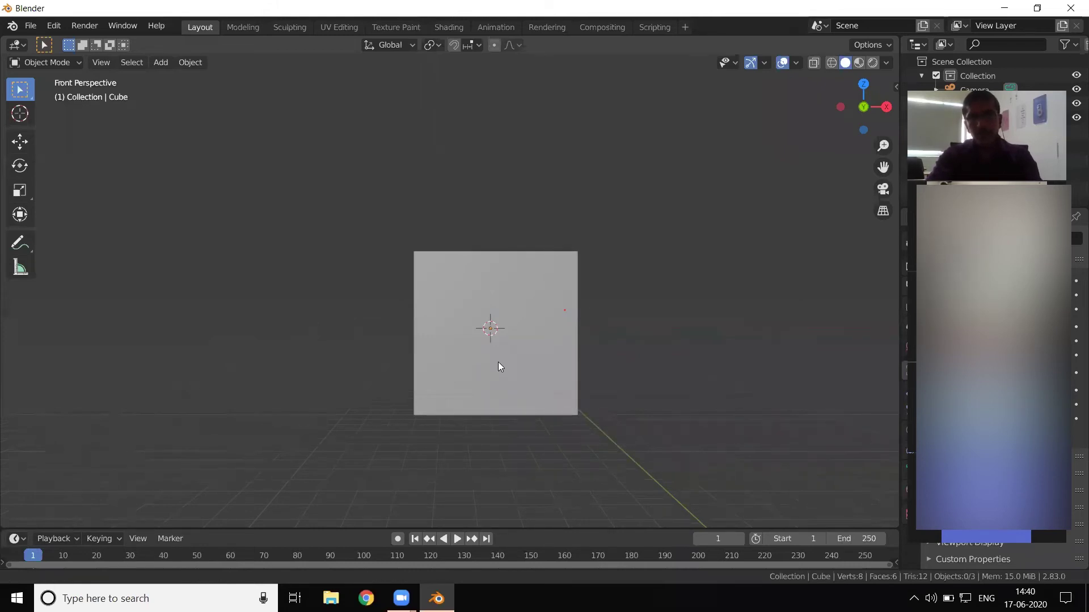
{"action": "mouse_move", "coordinate": [498, 361]}
{"action": "middle_mouse_down", "text": "ctrl"}
{"action": "mouse_move", "coordinate": [487, 282]}
{"action": "mouse_move", "coordinate": [494, 375]}
{"action": "mouse_move", "coordinate": [499, 319]}
{"action": "middle_mouse_up", "text": "ctrl"}
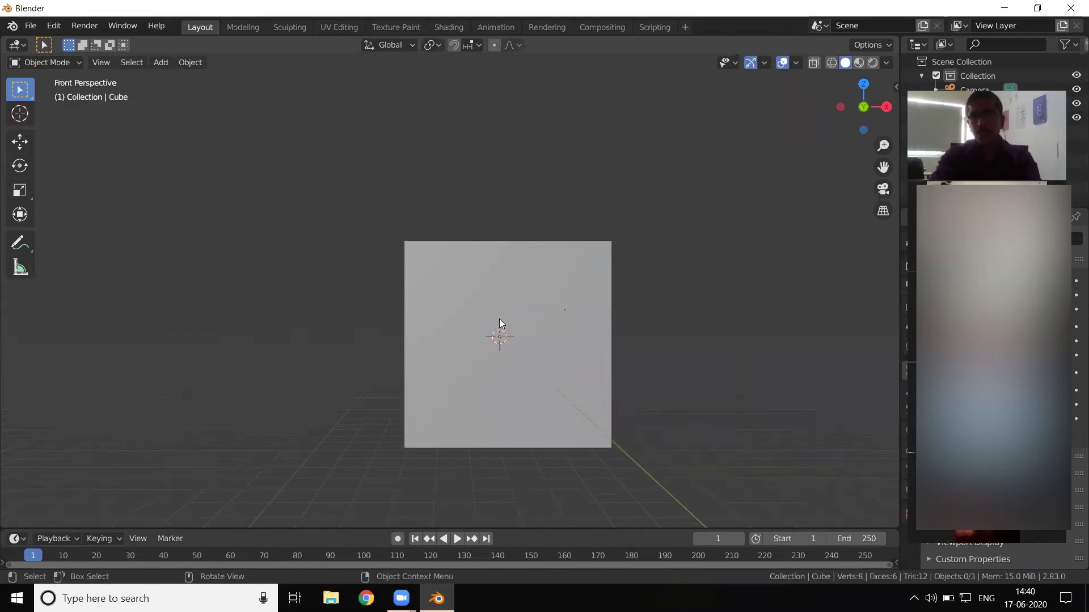
View the cube in Top Orthographic, then orbit back to a slightly raised front perspective.
{"action": "key", "text": "KP_7"}
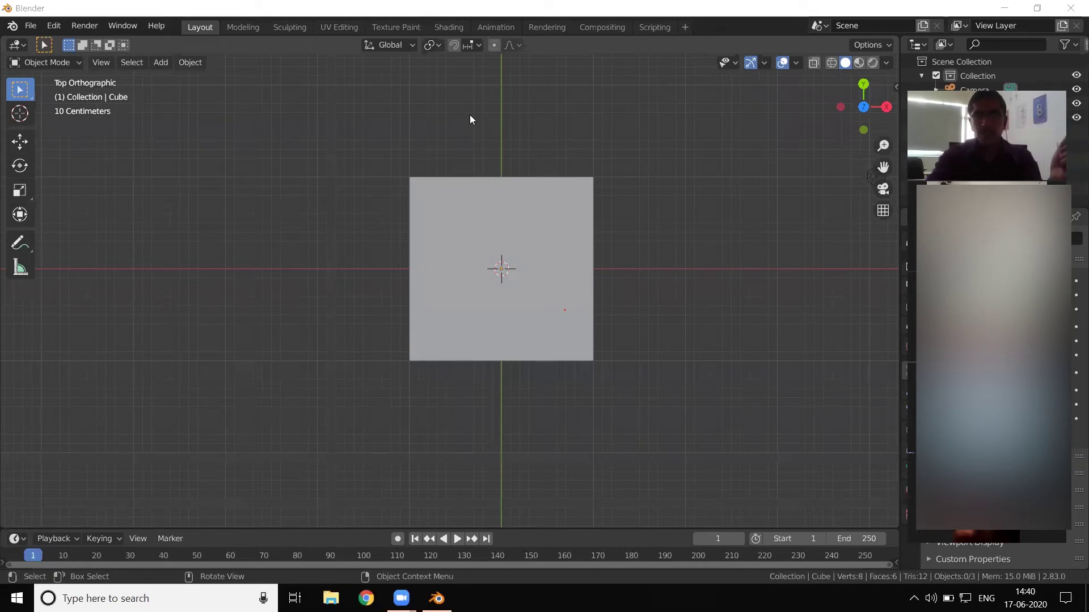
{"action": "scroll", "coordinate": [470, 110], "scroll_direction": "down", "scroll_amount": 5}
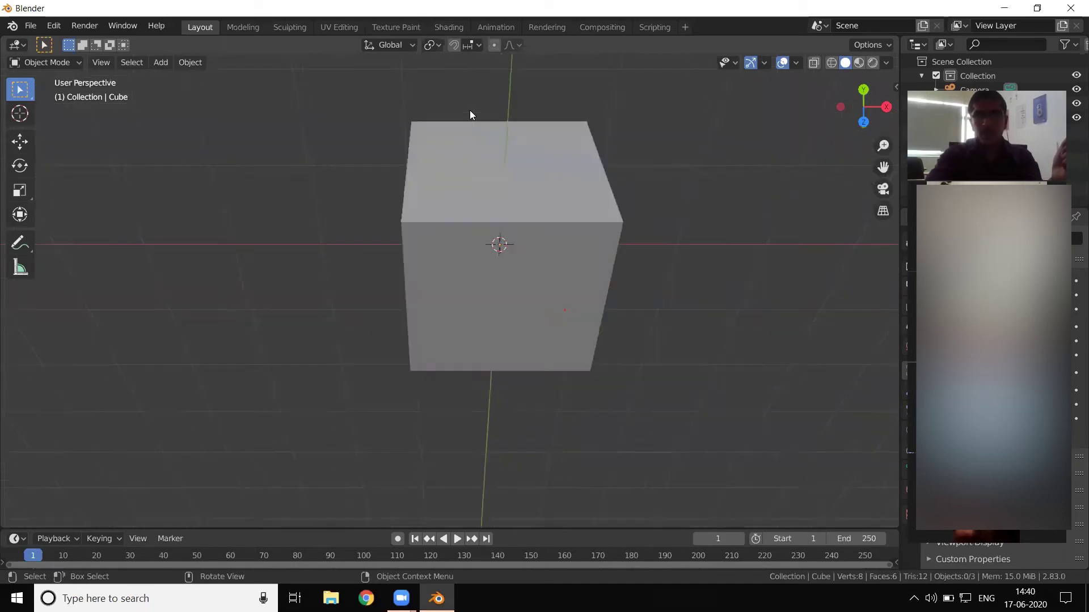
{"action": "key", "text": "KP_6"}
{"action": "key", "text": "KP_6"}
{"action": "key", "text": "KP_6"}
{"action": "key", "text": "KP_6"}
{"action": "key", "text": "KP_1"}
{"action": "key", "text": "KP_8"}
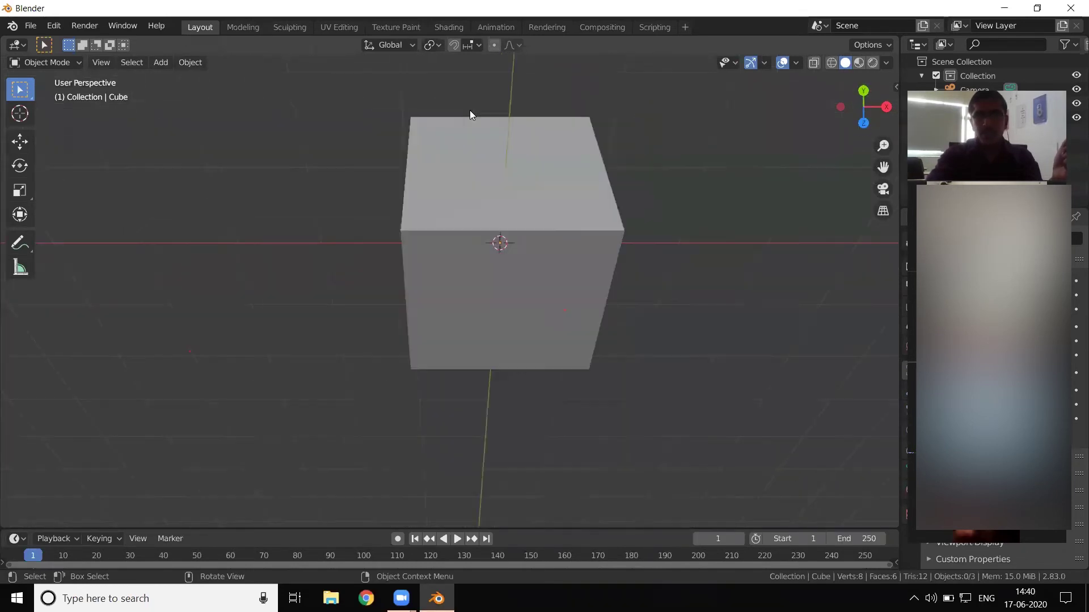
{"action": "key", "text": "KP_2"}
{"action": "key", "text": "KP_2"}
{"action": "key", "text": "KP_8"}
{"action": "key", "text": "KP_2"}
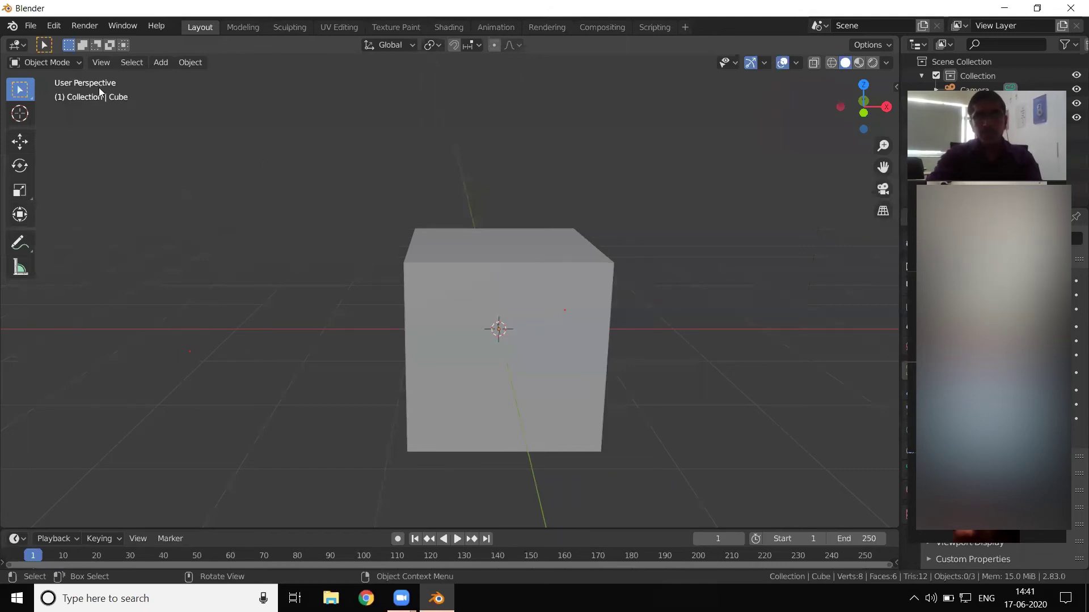
Select the cube, switch to orthographic, and view it from the Right side.
{"action": "left_click", "coordinate": [480, 225]}
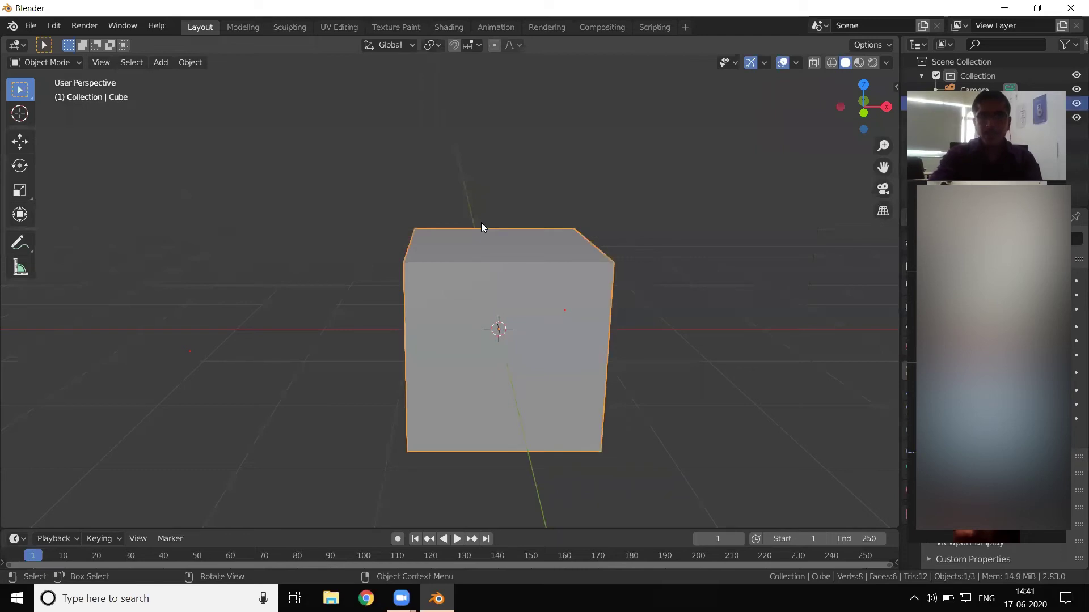
{"action": "key", "text": "KP_5"}
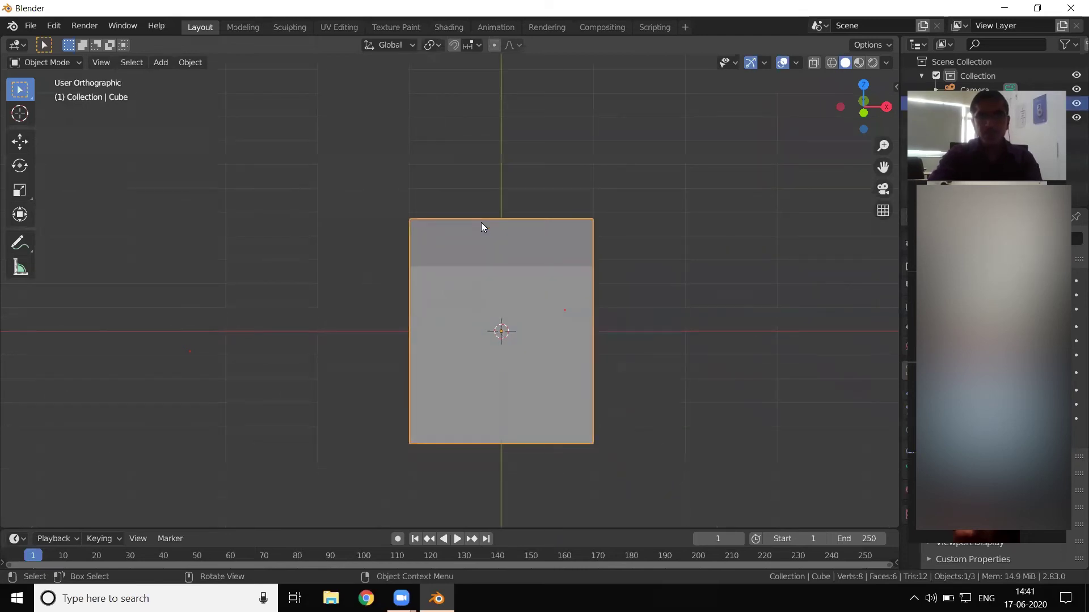
{"action": "key", "text": "KP_6"}
{"action": "key", "text": "KP_6"}
{"action": "key", "text": "KP_1"}
{"action": "key", "text": "KP_8"}
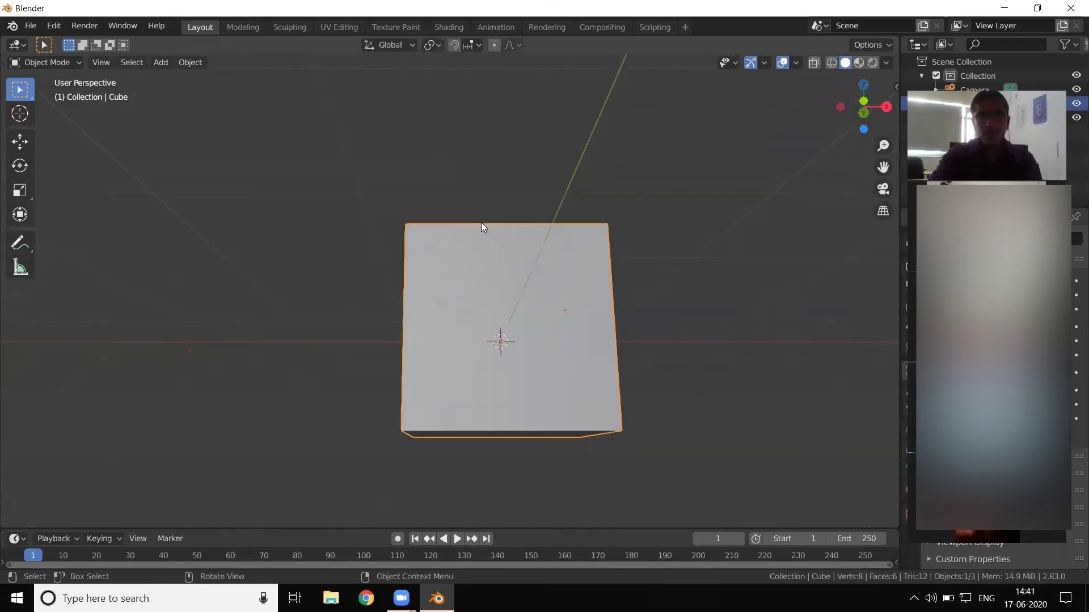
{"action": "key", "text": "KP_3"}
Orbit to a near-top angle, return to Right, then settle on Front Orthographic.
{"action": "key", "text": "KP_6"}
{"action": "key", "text": "KP_8"}
{"action": "key", "text": "KP_5"}
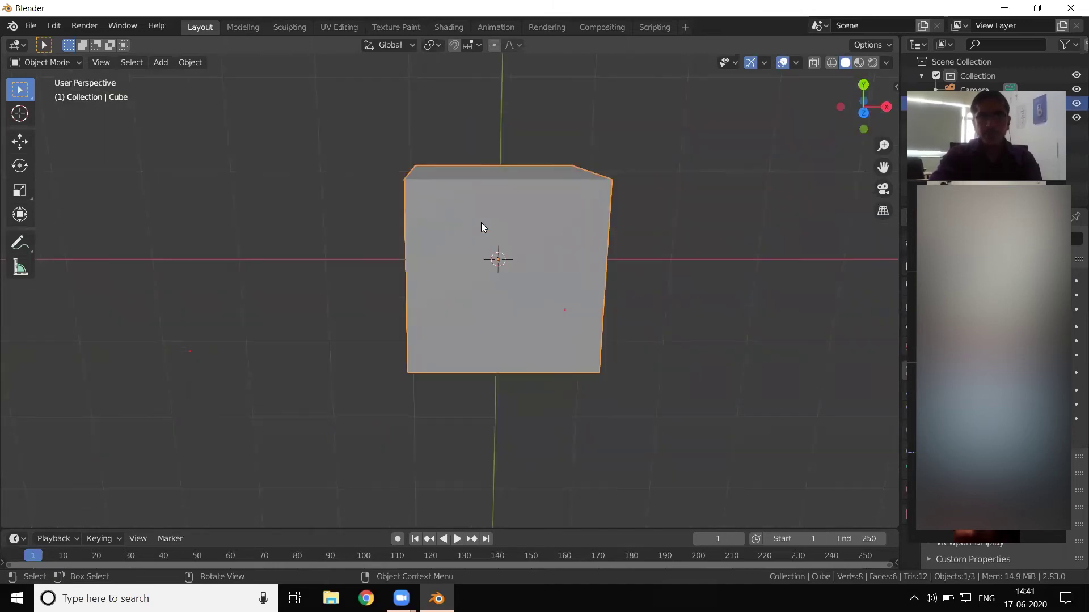
{"action": "key", "text": "KP_7"}
{"action": "key", "text": "KP_8"}
{"action": "key", "text": "KP_8"}
{"action": "key", "text": "KP_5"}
{"action": "key", "text": "KP_3"}
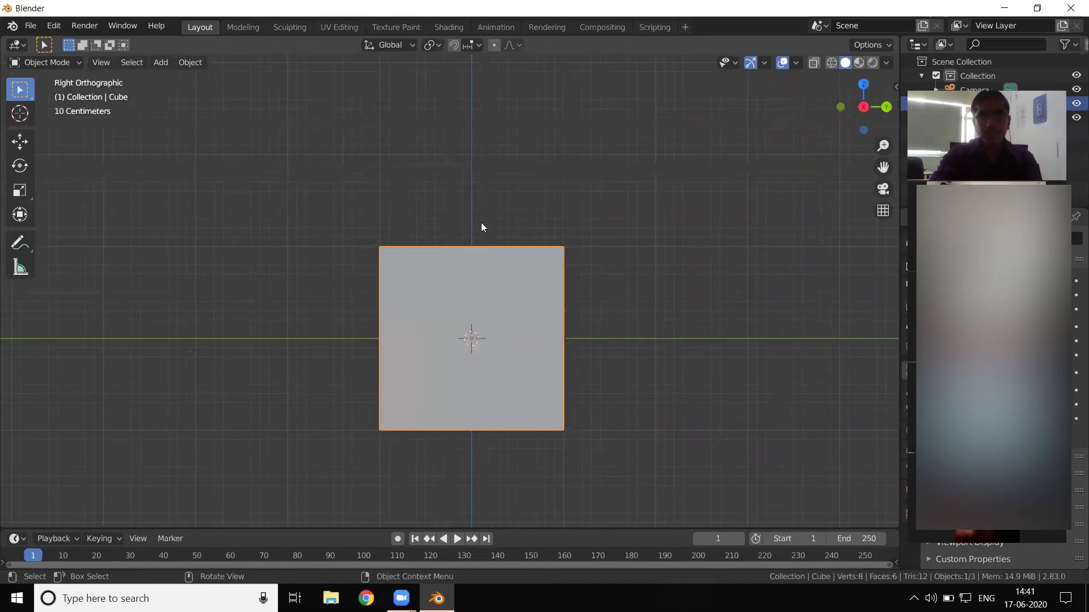
{"action": "key", "text": "KP_5"}
{"action": "key", "text": "KP_5"}
{"action": "key", "text": "KP_1"}
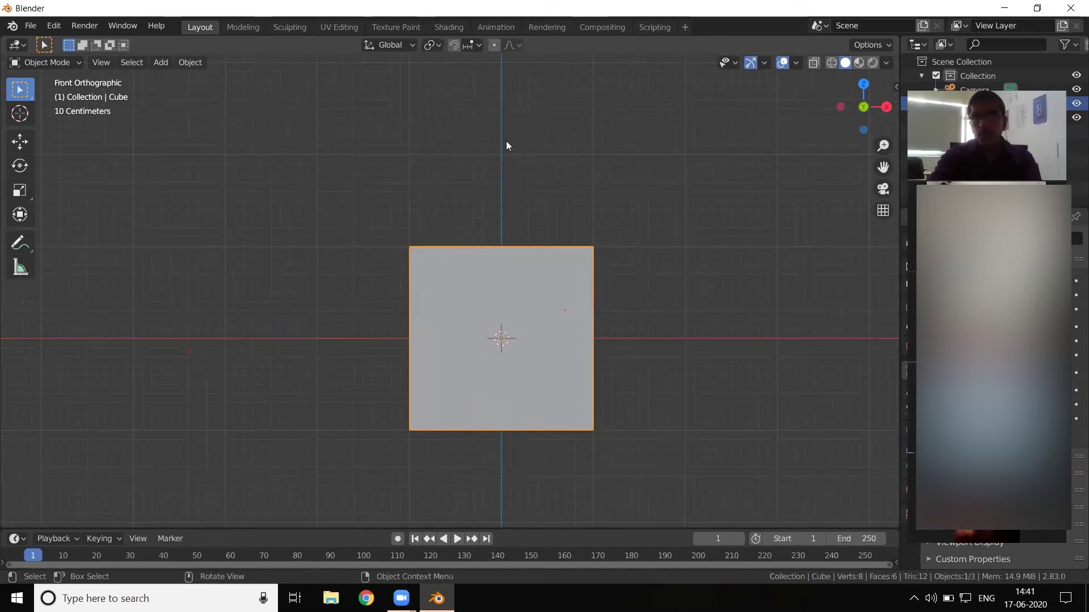
Orbit via the navigation gizmo and zoom out to see cube, camera and light at an angle.
{"action": "left_click_drag", "start_coordinate": [866, 109], "coordinate": [609, 347]}
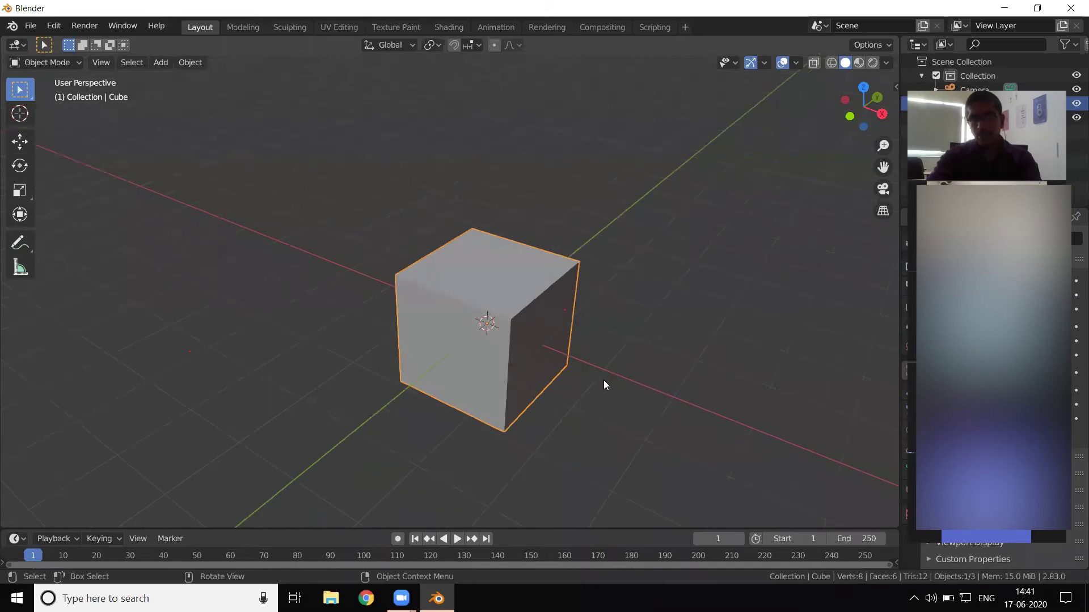
{"action": "scroll", "coordinate": [603, 380], "scroll_direction": "up", "scroll_amount": 1}
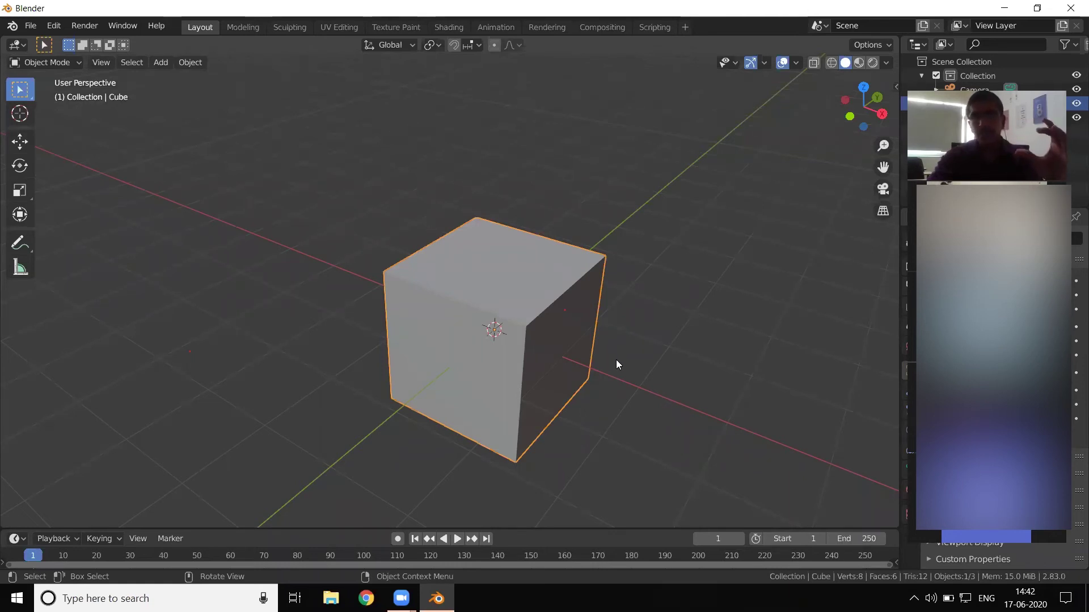
{"action": "middle_click_drag", "start_coordinate": [542, 348], "coordinate": [558, 345]}
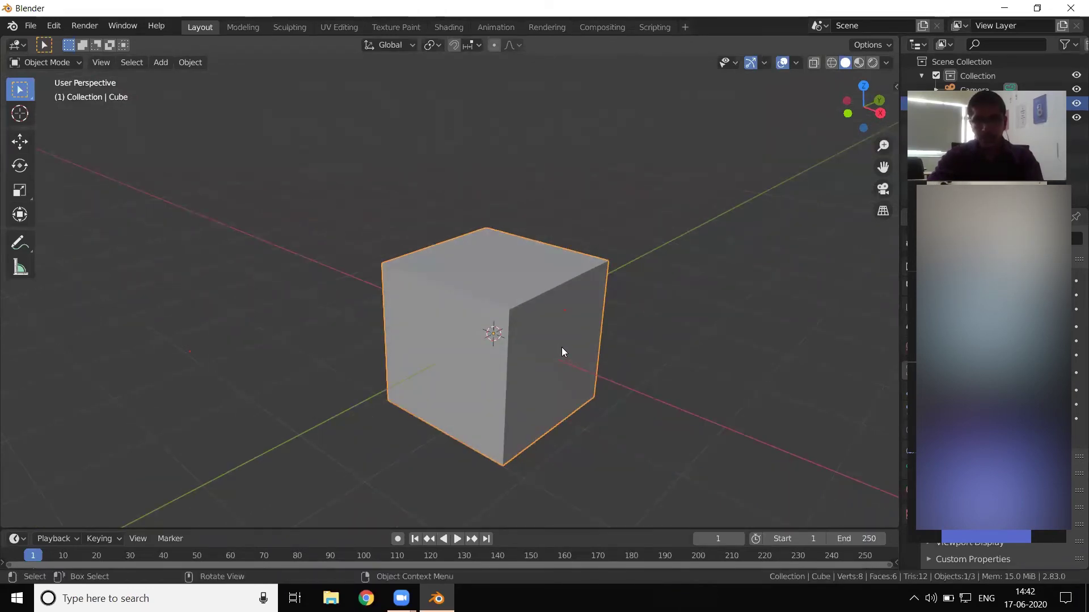
{"action": "scroll", "coordinate": [562, 347], "scroll_direction": "down", "scroll_amount": 1}
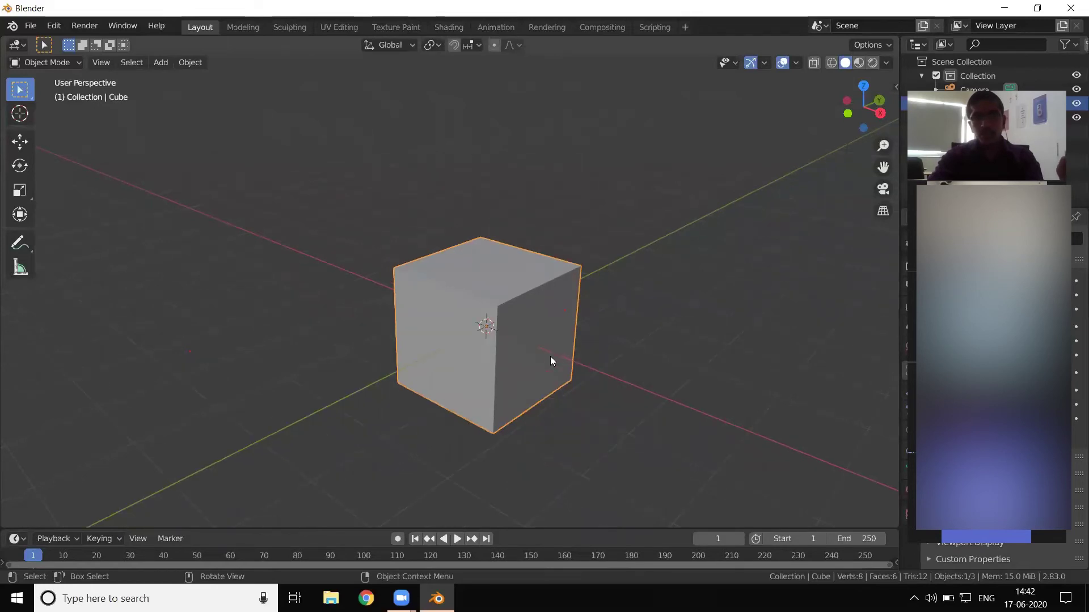
{"action": "scroll", "coordinate": [554, 360], "scroll_direction": "down", "scroll_amount": 1}
{"action": "scroll", "coordinate": [556, 358], "scroll_direction": "down", "scroll_amount": 2}
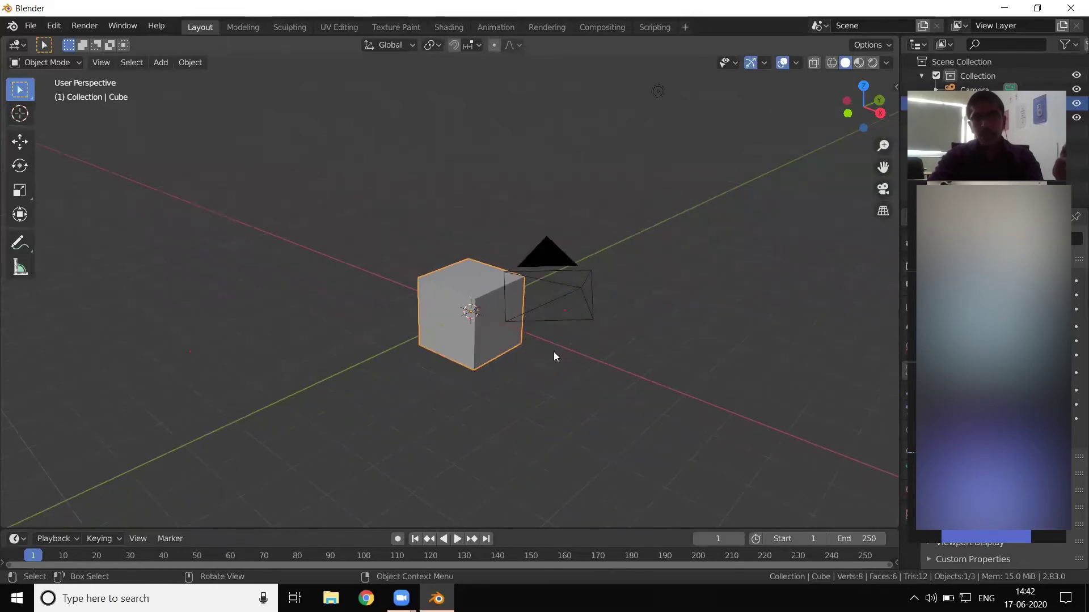
{"action": "scroll", "coordinate": [554, 356], "scroll_direction": "up", "scroll_amount": 2}
Set viewport shading to Wireframe and orbit to see the cube's edges more frontally.
{"action": "mouse_move", "coordinate": [526, 340]}
{"action": "middle_mouse_down"}
{"action": "mouse_move", "coordinate": [543, 338]}
{"action": "mouse_move", "coordinate": [455, 341]}
{"action": "mouse_move", "coordinate": [534, 365]}
{"action": "middle_mouse_up"}
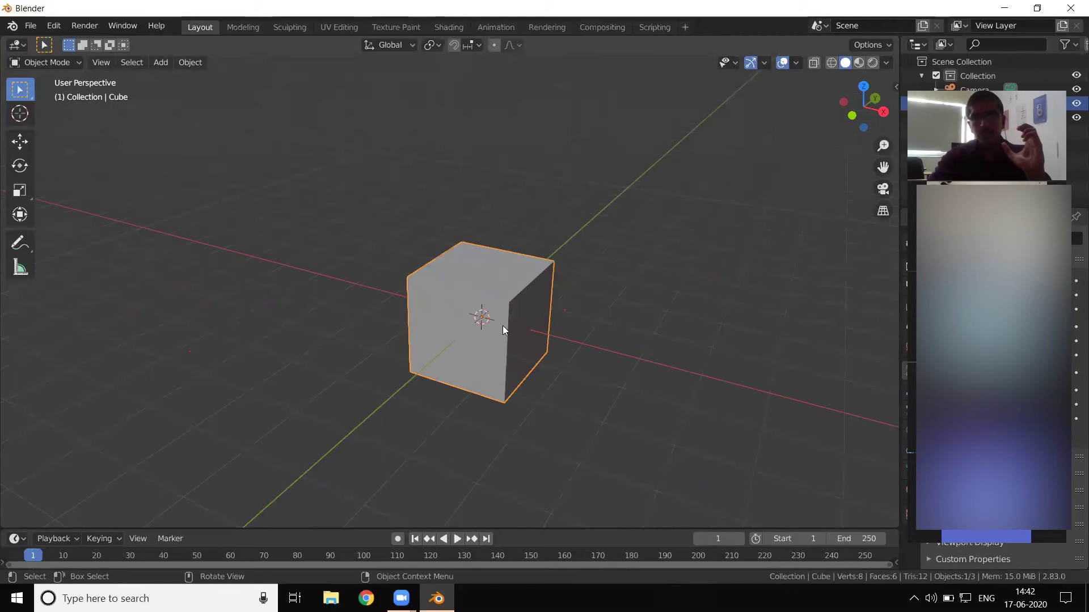
{"action": "scroll", "coordinate": [504, 331], "scroll_direction": "up", "scroll_amount": 1}
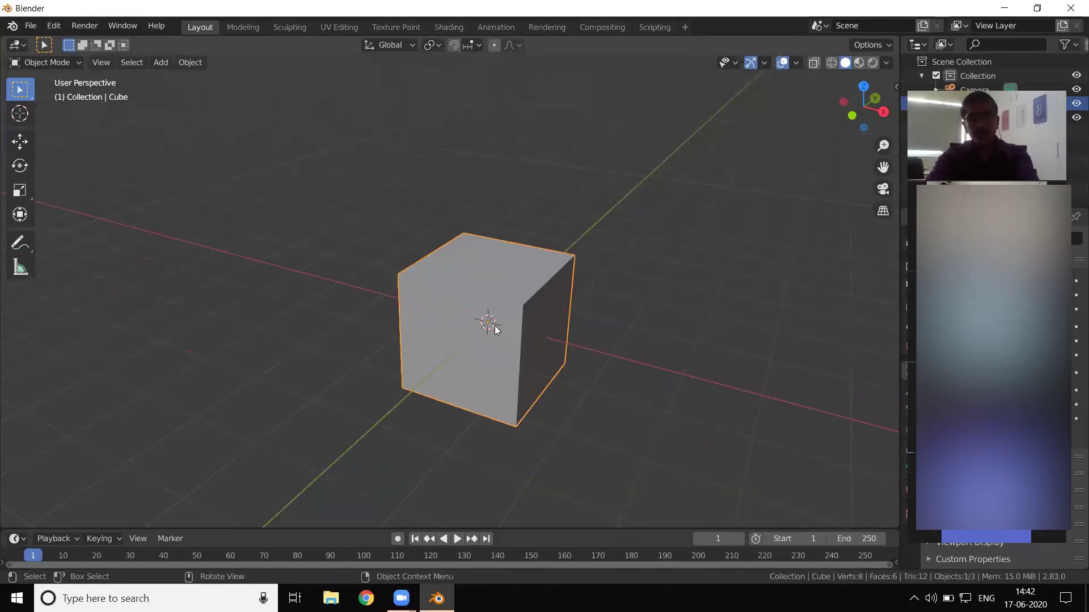
{"action": "key", "text": "z"}
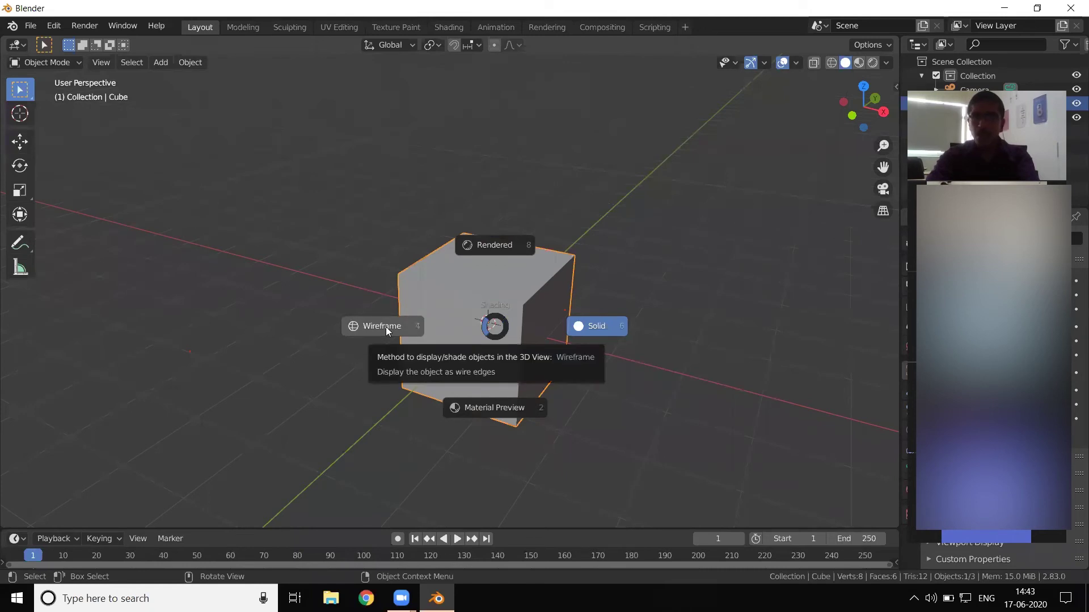
{"action": "left_click", "coordinate": [387, 326]}
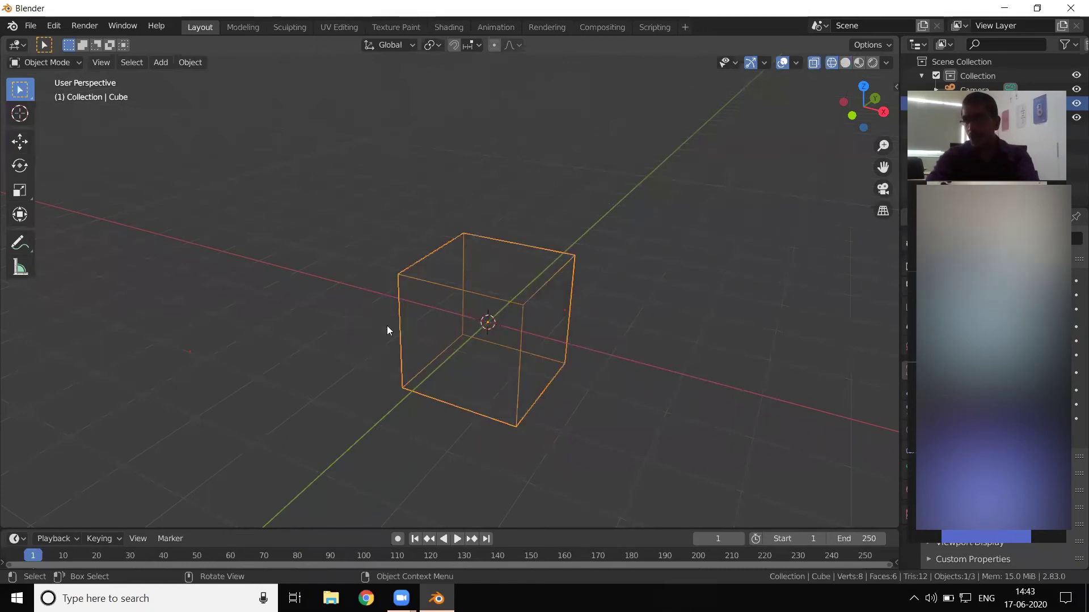
{"action": "scroll", "coordinate": [511, 372], "scroll_direction": "up", "scroll_amount": 2}
{"action": "scroll", "coordinate": [510, 371], "scroll_direction": "down", "scroll_amount": 2}
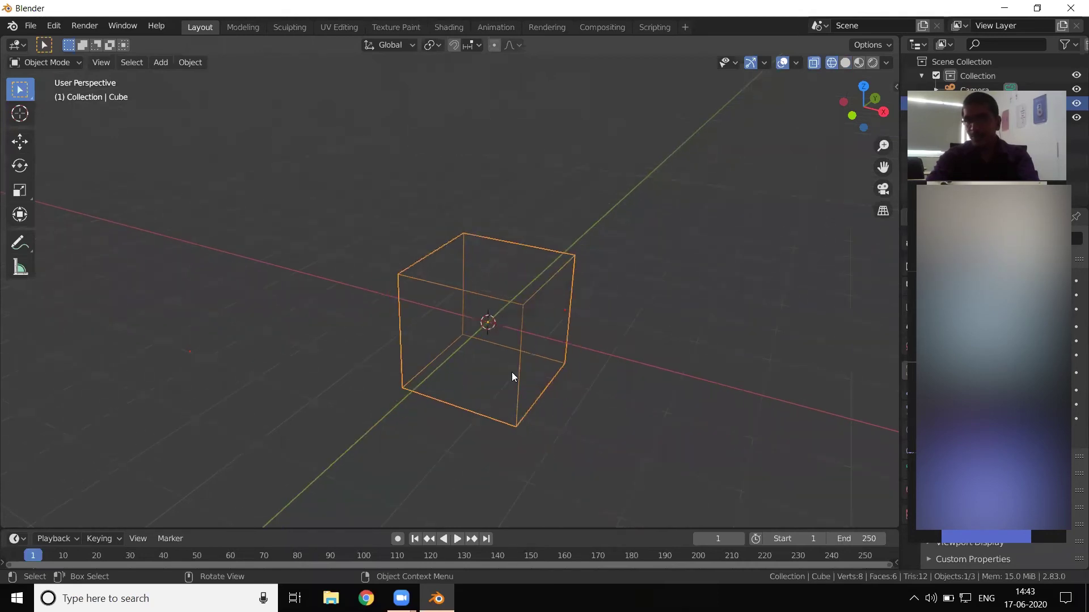
{"action": "scroll", "coordinate": [511, 372], "scroll_direction": "up", "scroll_amount": 2}
{"action": "mouse_move", "coordinate": [518, 375]}
{"action": "middle_mouse_down"}
{"action": "mouse_move", "coordinate": [491, 358]}
{"action": "mouse_move", "coordinate": [542, 379]}
{"action": "middle_mouse_up"}
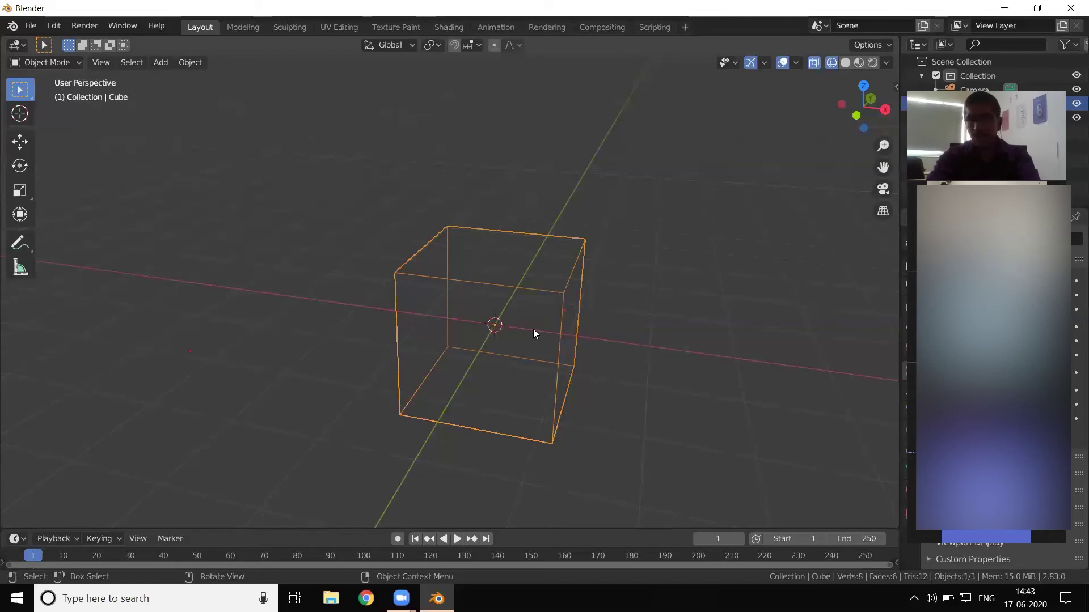
Change viewport shading to Solid, then to Rendered.
{"action": "key", "text": "z"}
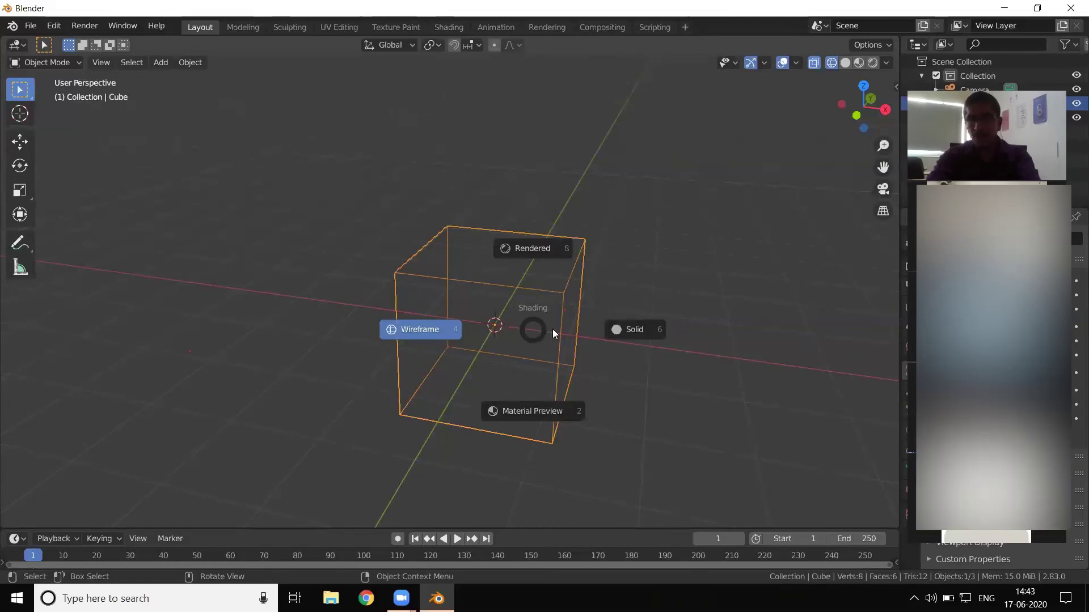
{"action": "left_click", "coordinate": [634, 330]}
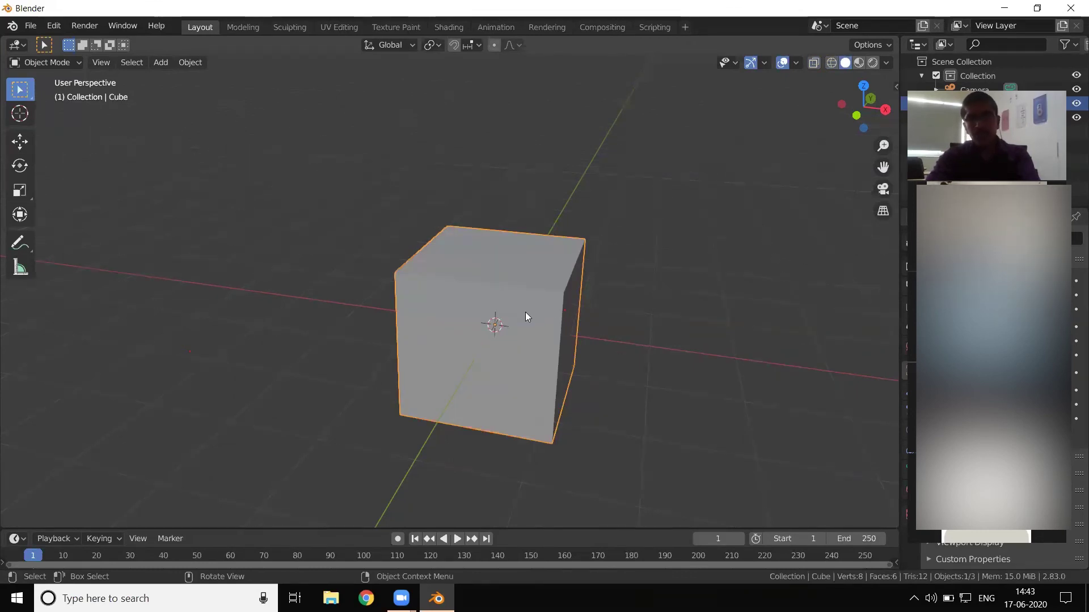
{"action": "key", "text": "z"}
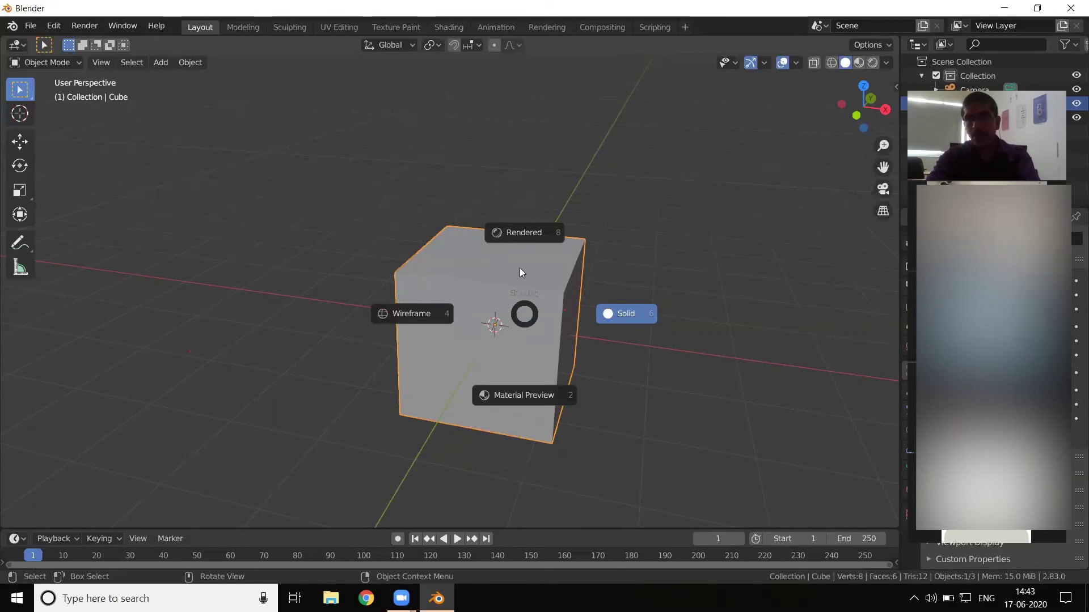
{"action": "left_click", "coordinate": [519, 232]}
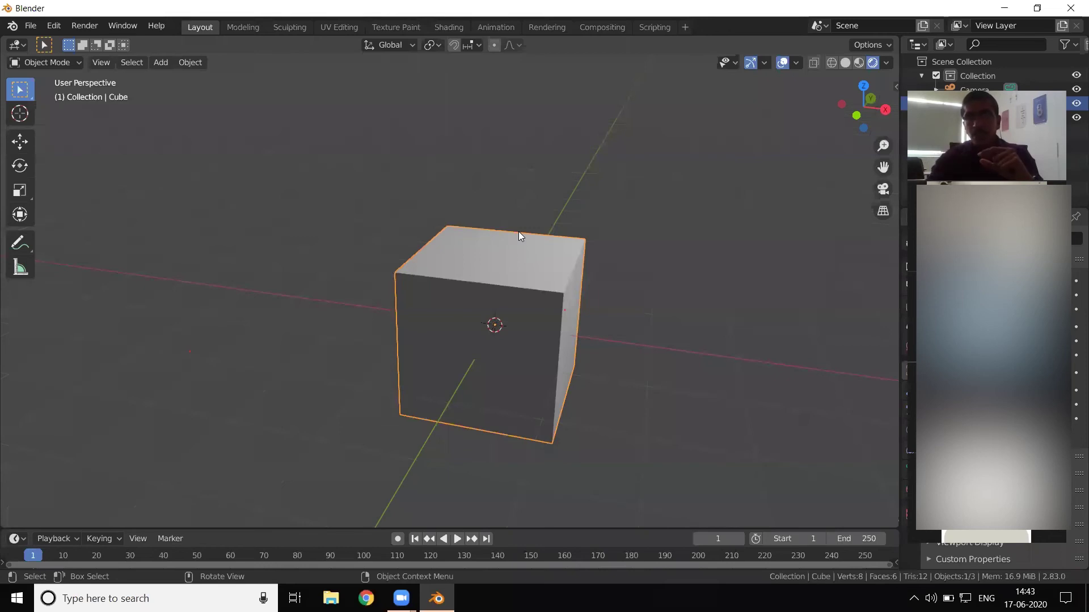
Zoom out and back in to inspect the cube in rendered shading.
{"action": "scroll", "coordinate": [622, 255], "scroll_direction": "down", "scroll_amount": 2}
{"action": "scroll", "coordinate": [615, 264], "scroll_direction": "down", "scroll_amount": 2}
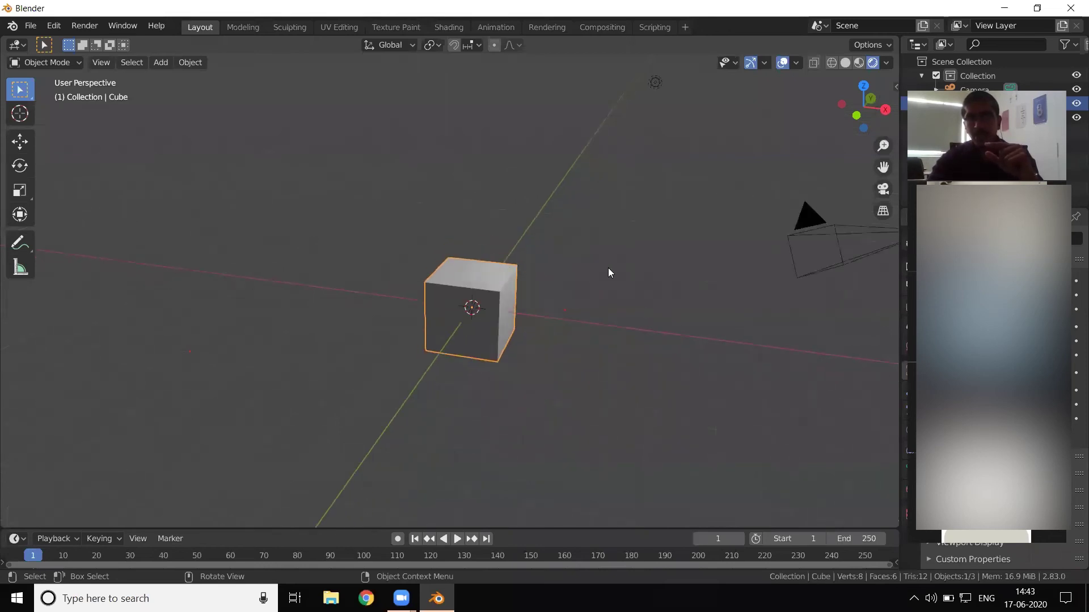
{"action": "scroll", "coordinate": [576, 281], "scroll_direction": "up", "scroll_amount": 1}
{"action": "scroll", "coordinate": [487, 280], "scroll_direction": "up", "scroll_amount": 2}
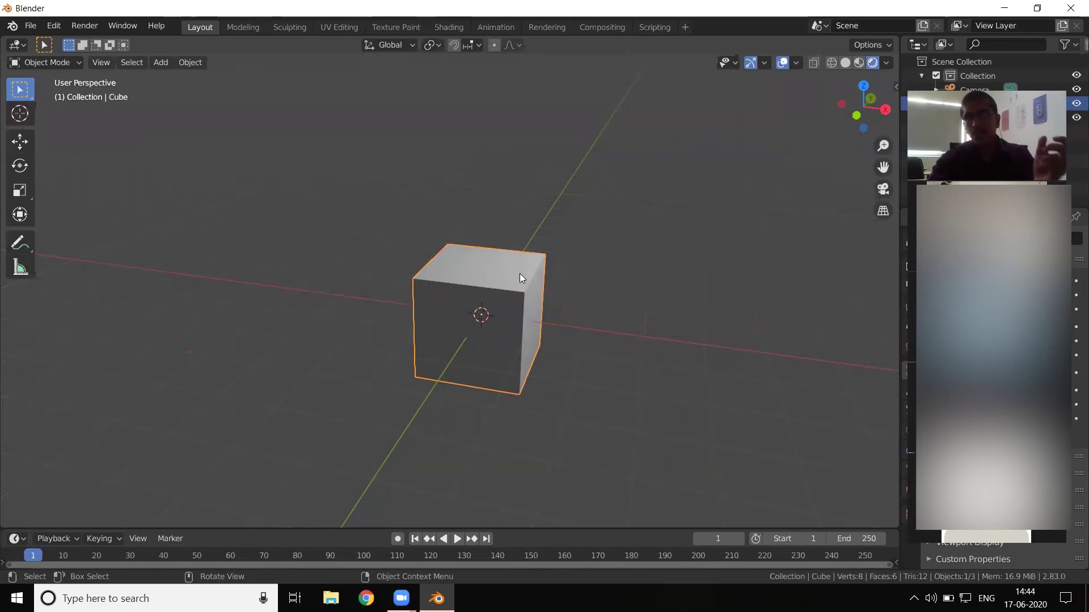
{"action": "scroll", "coordinate": [520, 274], "scroll_direction": "up", "scroll_amount": 2}
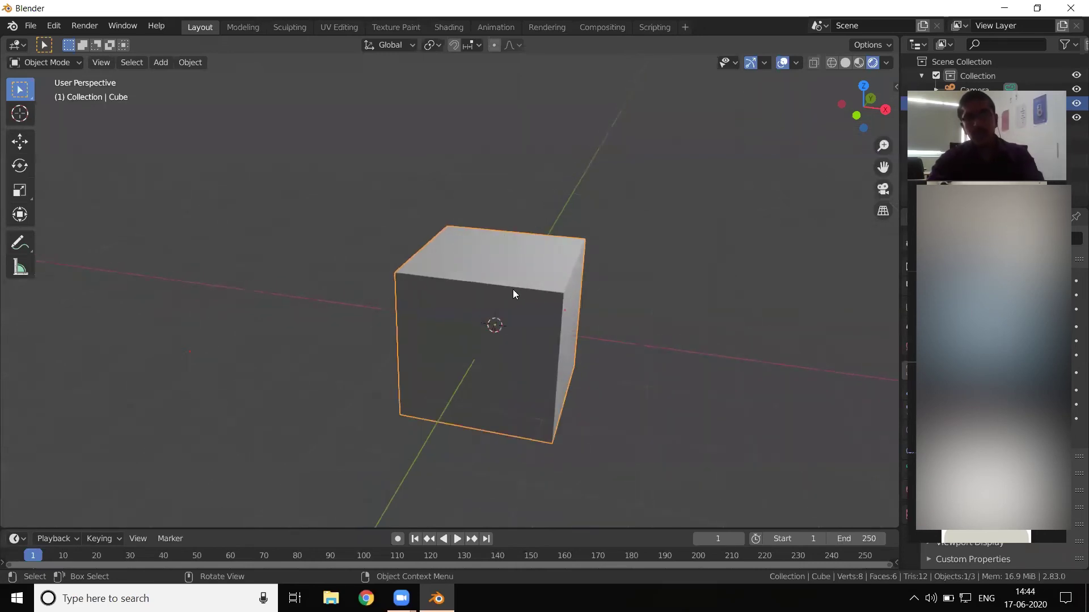
{"action": "key", "text": "z"}
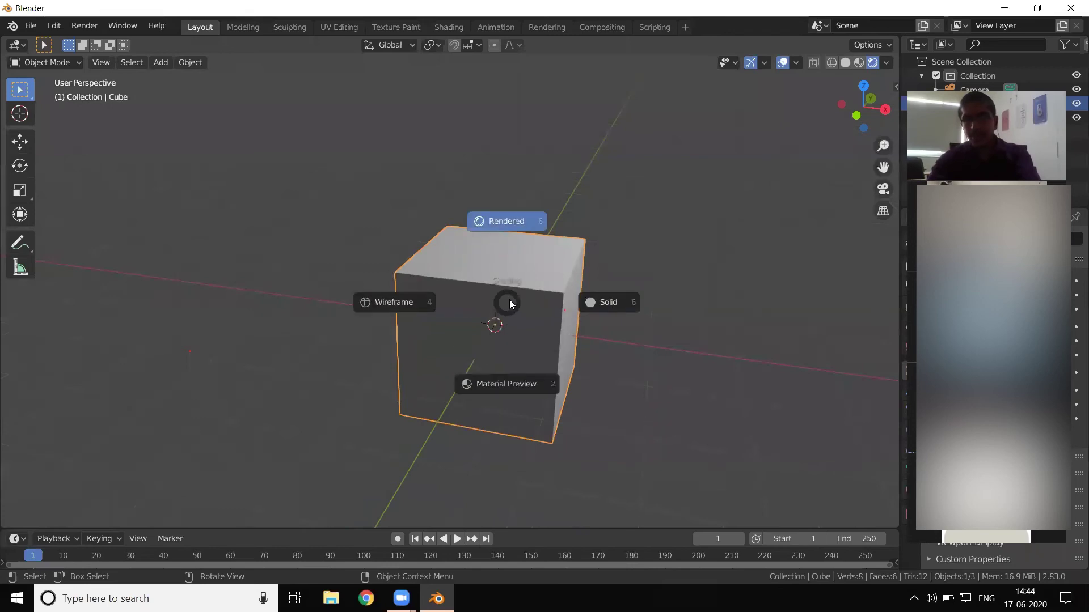
Return to Solid shading, orbit to a corner angle, and bring up the New File templates with Ctrl+N.
{"action": "left_click", "coordinate": [608, 303]}
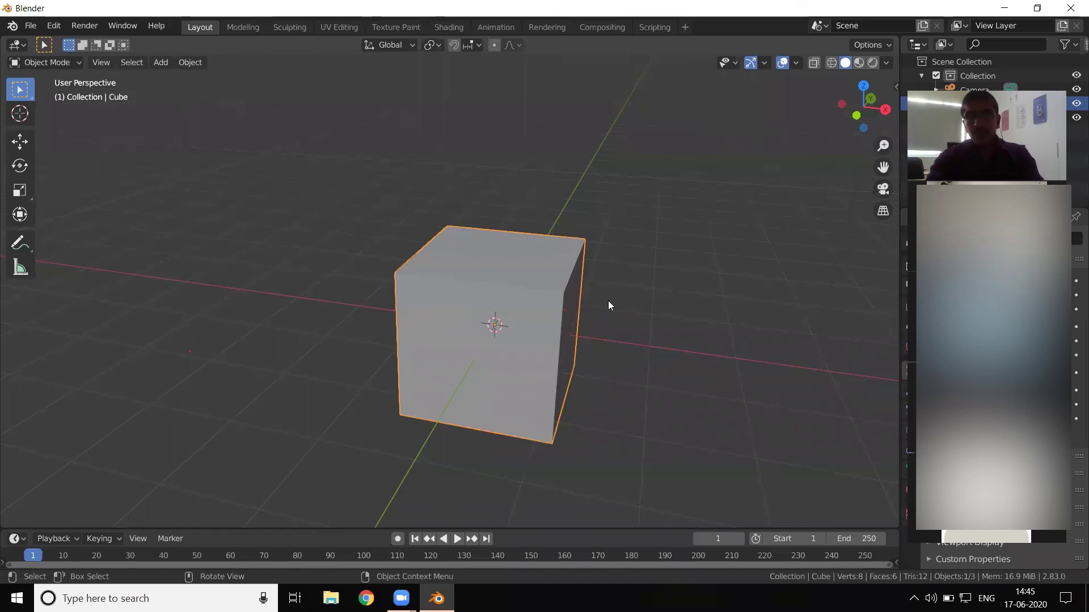
{"action": "scroll", "coordinate": [576, 330], "scroll_direction": "down", "scroll_amount": 1}
{"action": "scroll", "coordinate": [576, 330], "scroll_direction": "up", "scroll_amount": 2}
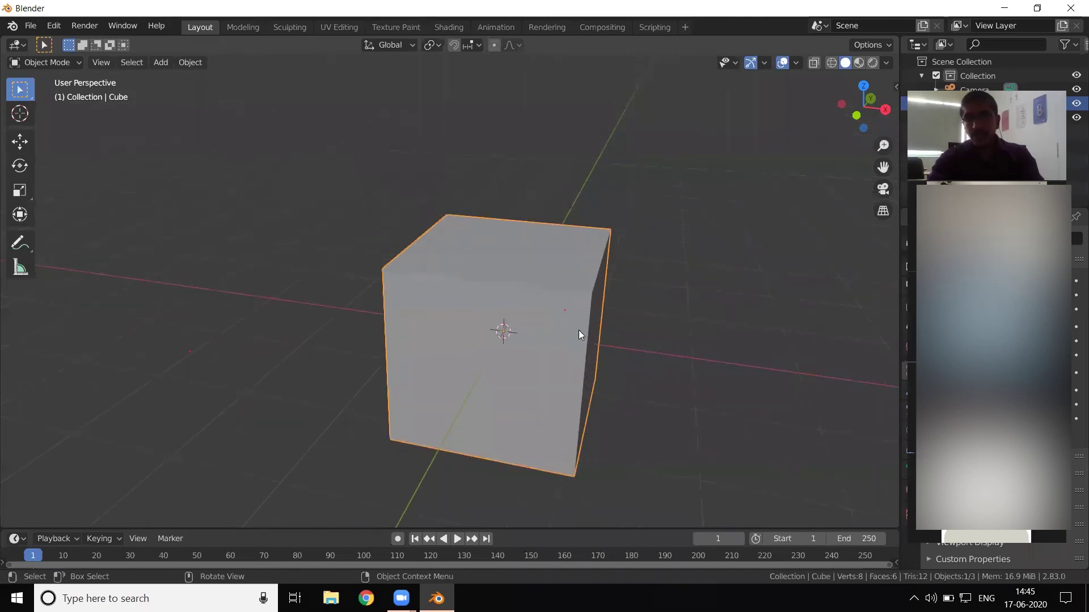
{"action": "middle_click_drag", "start_coordinate": [654, 373], "coordinate": [613, 383]}
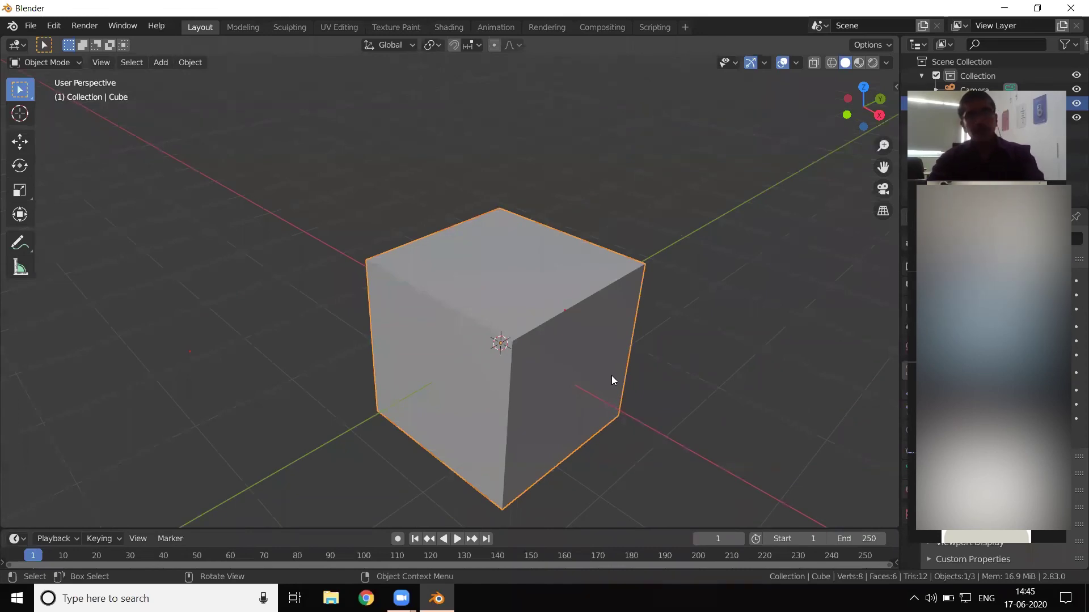
{"action": "key", "text": "ctrl+n"}
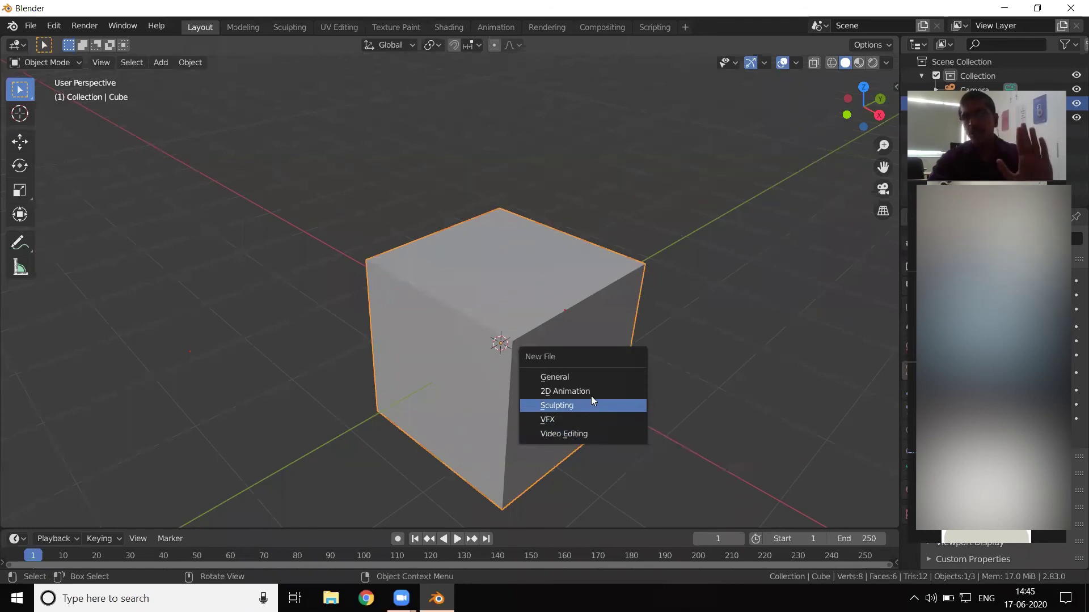
Start a new General file, discarding the current scene without saving.
{"action": "left_click", "coordinate": [587, 376]}
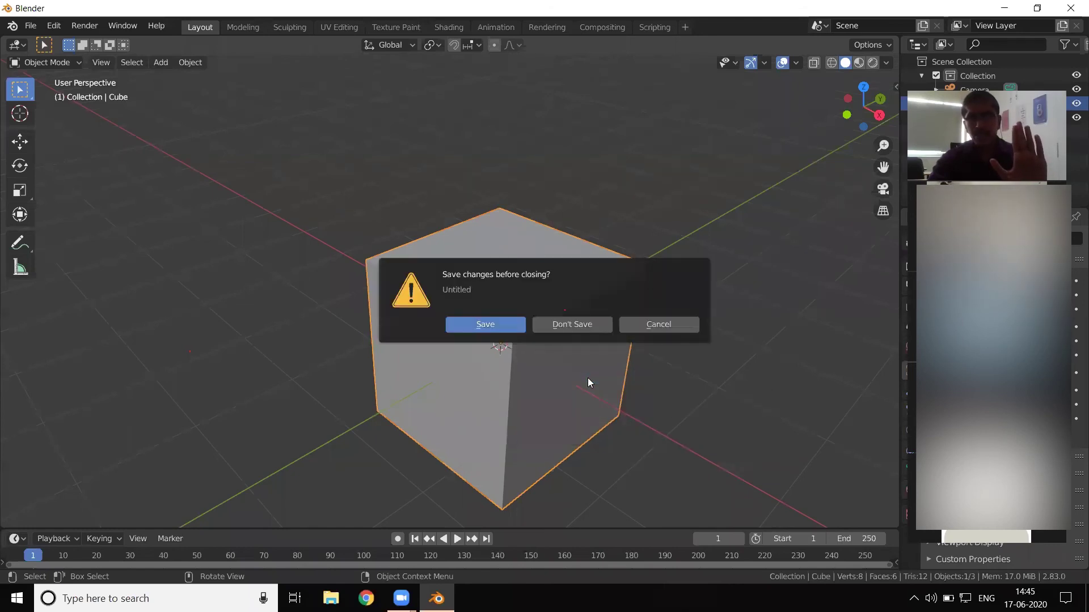
{"action": "left_click", "coordinate": [576, 326]}
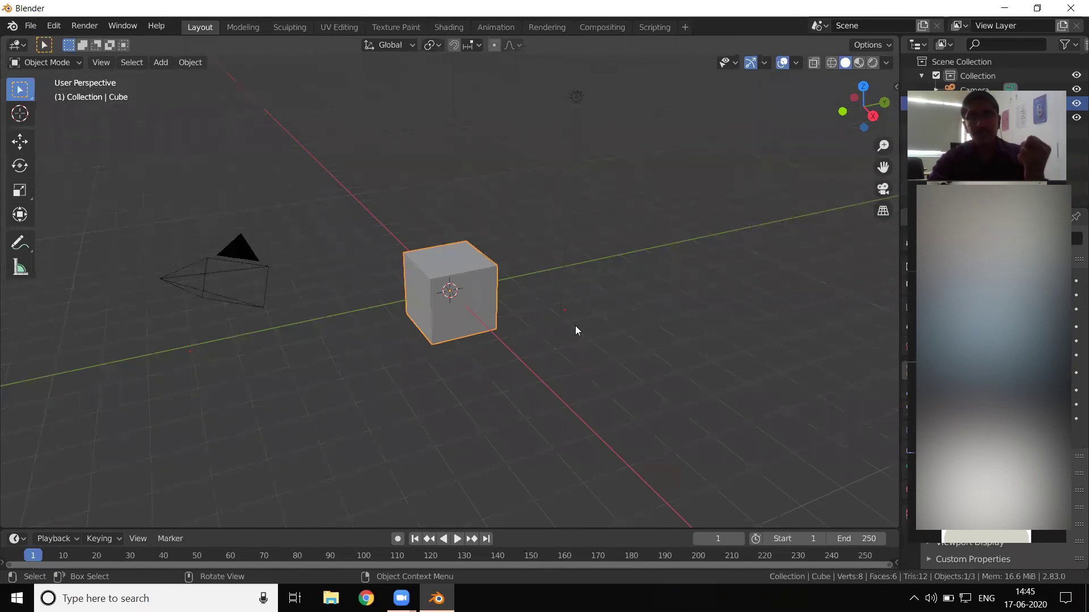
Select the cube, zoom in, and view it straight on from the Front.
{"action": "left_click", "coordinate": [562, 316]}
{"action": "left_click", "coordinate": [466, 290]}
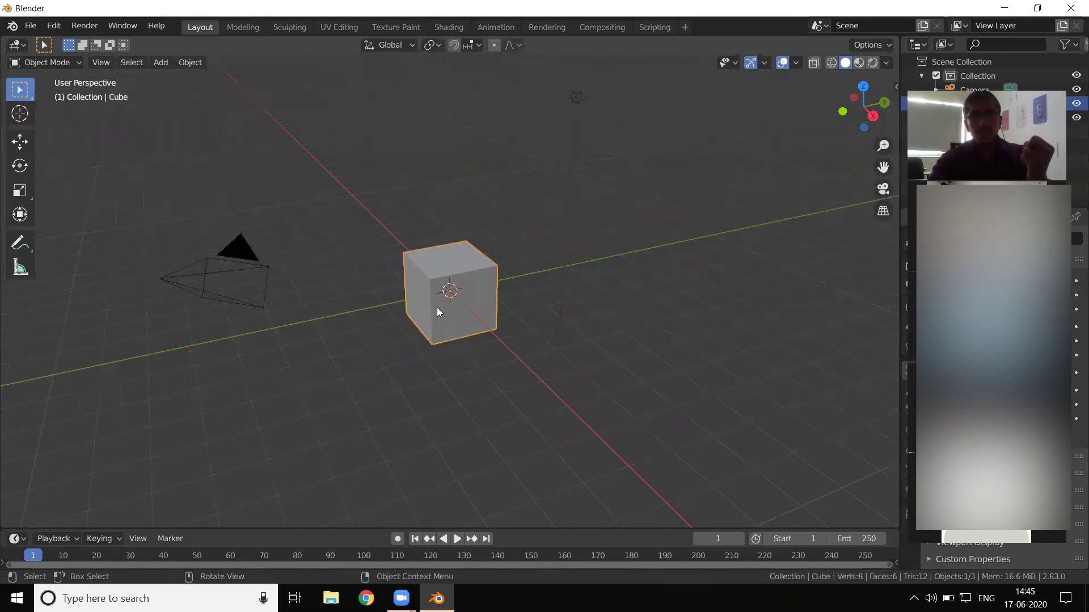
{"action": "scroll", "coordinate": [436, 308], "scroll_direction": "up", "scroll_amount": 2}
{"action": "scroll", "coordinate": [437, 307], "scroll_direction": "up", "scroll_amount": 2}
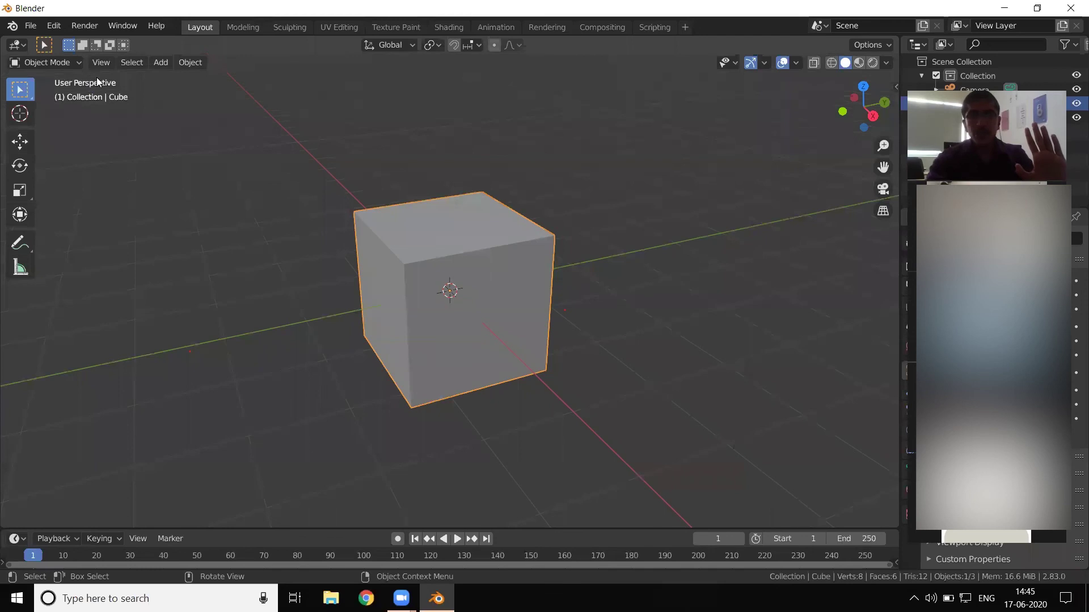
{"action": "key", "text": "KP_1"}
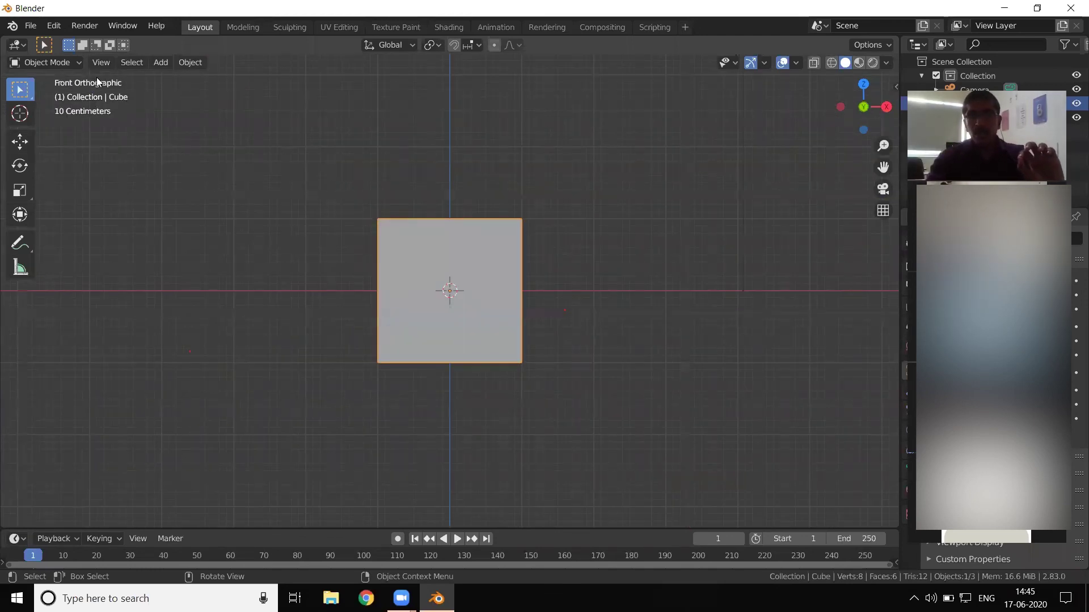
Orbit to see the cube's underside, then snap to the Right view.
{"action": "key", "text": "KP_8"}
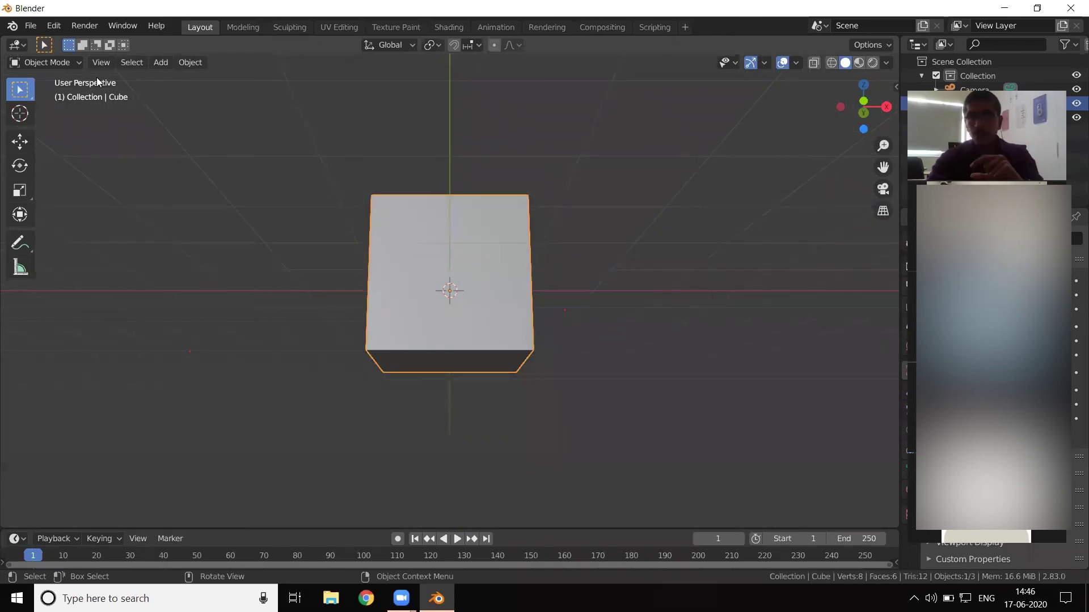
{"action": "key", "text": "KP_8"}
{"action": "key", "text": "KP_8"}
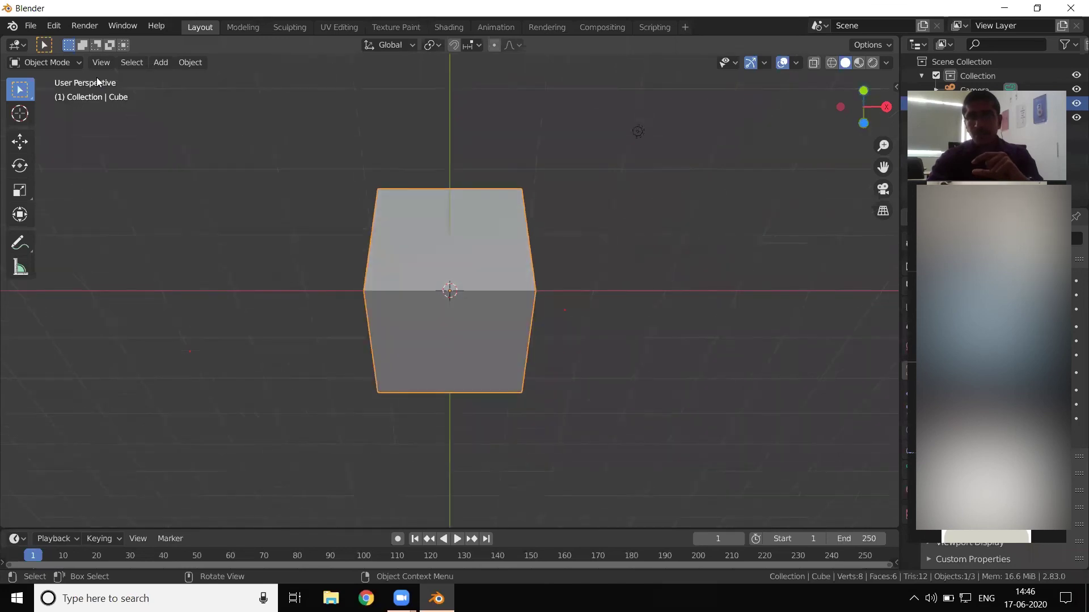
{"action": "key", "text": "KP_8"}
{"action": "key", "text": "KP_8"}
{"action": "key", "text": "KP_8"}
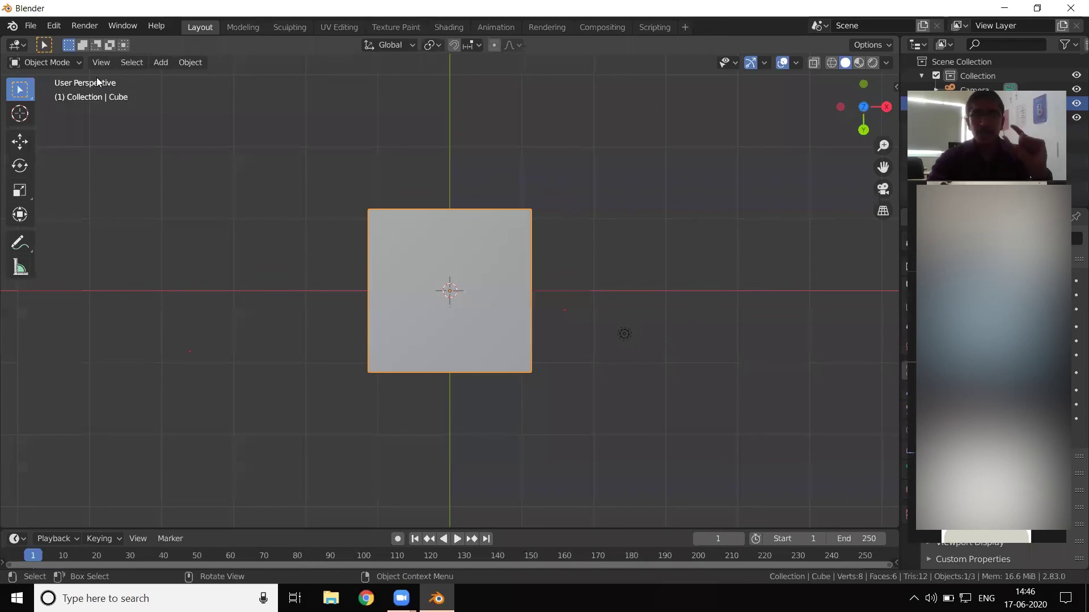
{"action": "key", "text": "KP_3"}
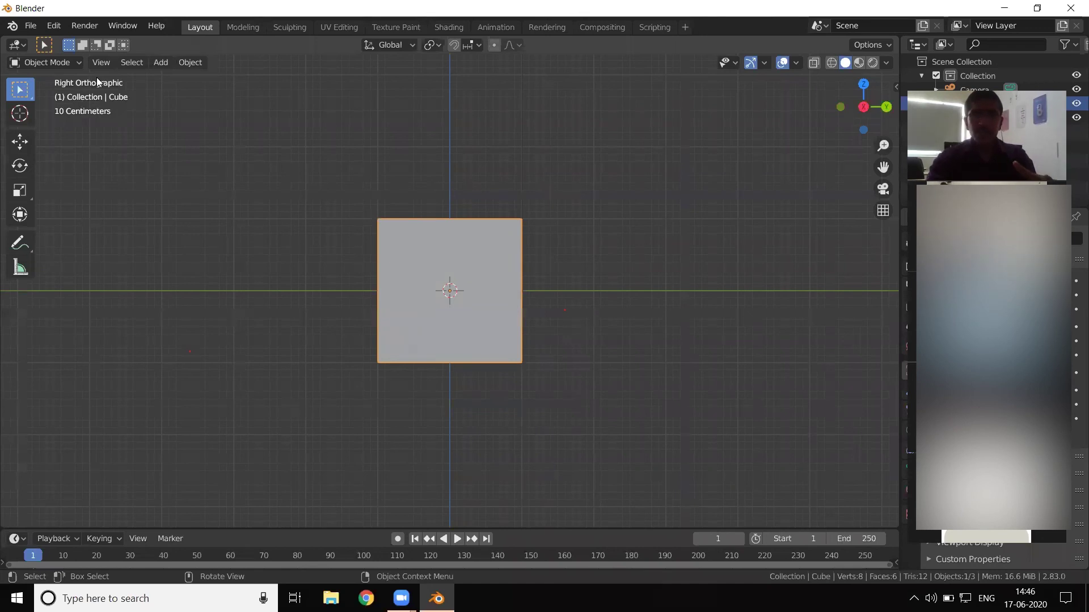
Orbit around the cube in numpad steps until reaching a corner view.
{"action": "key", "text": "KP_4"}
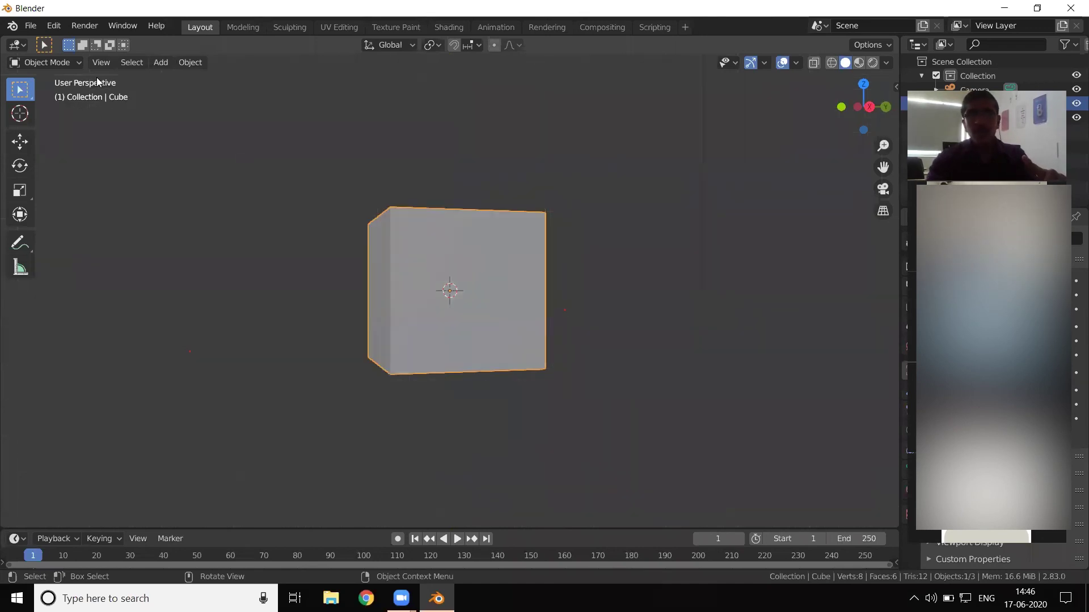
{"action": "key", "text": "KP_4"}
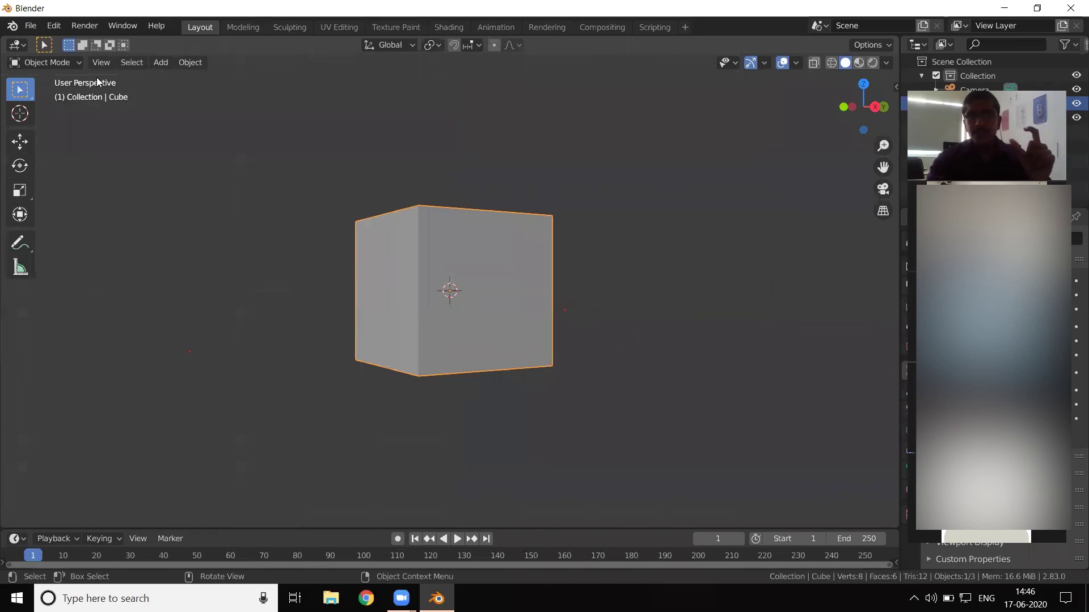
{"action": "key", "text": "KP_6"}
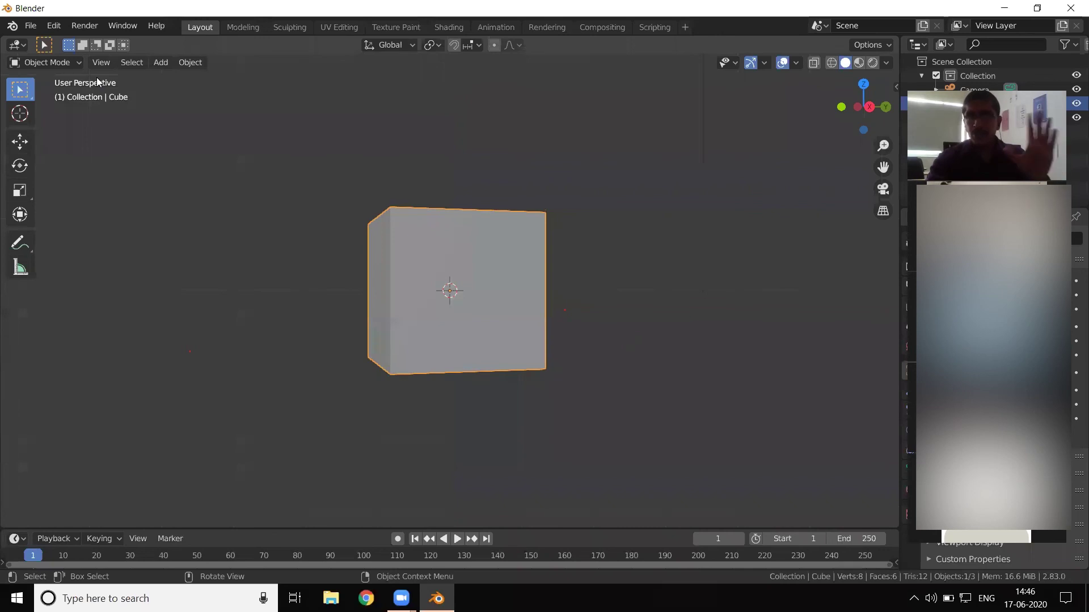
{"action": "key", "text": "KP_6"}
{"action": "key", "text": "KP_6"}
{"action": "key", "text": "KP_6"}
{"action": "key", "text": "KP_6"}
{"action": "key", "text": "KP_6"}
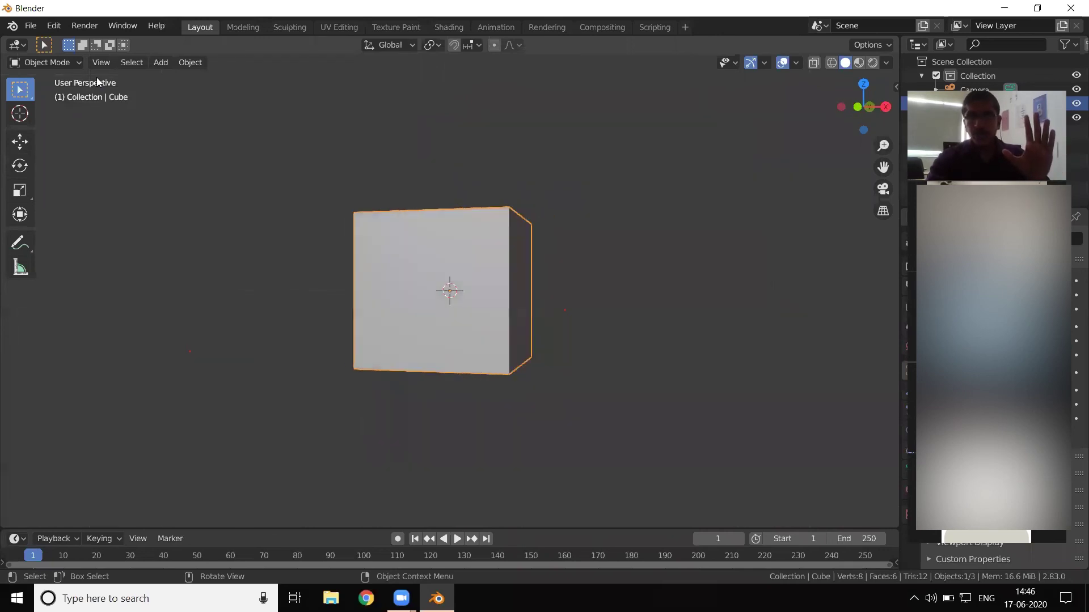
{"action": "key", "text": "KP_6"}
{"action": "key", "text": "KP_6"}
{"action": "key", "text": "KP_6"}
{"action": "key", "text": "KP_6"}
{"action": "key", "text": "KP_6"}
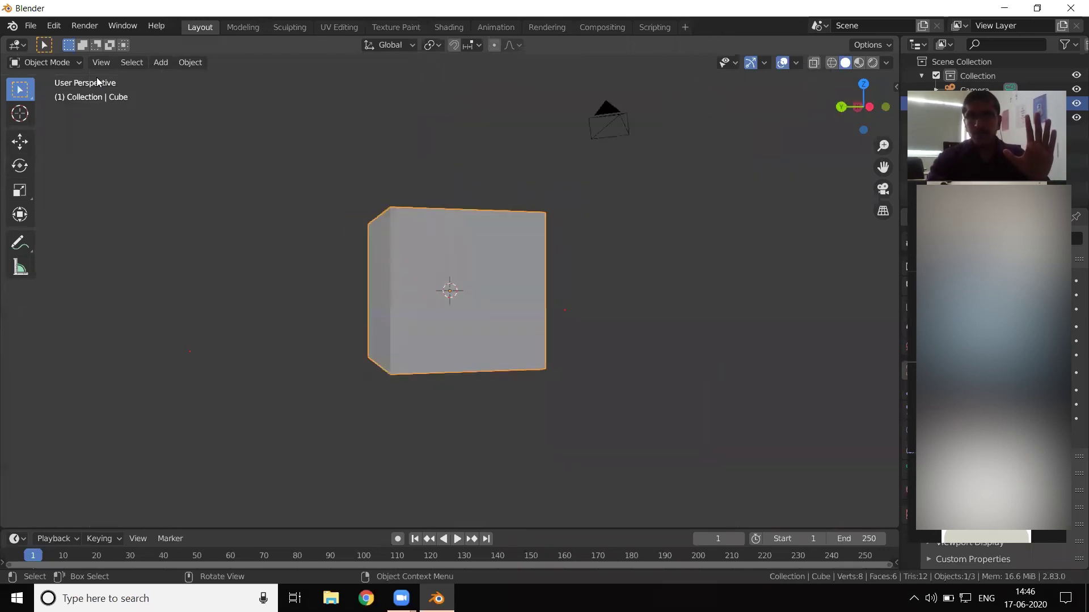
{"action": "key", "text": "KP_6"}
{"action": "key", "text": "KP_6"}
{"action": "key", "text": "KP_6"}
{"action": "key", "text": "KP_6"}
{"action": "key", "text": "KP_6"}
{"action": "key", "text": "KP_6"}
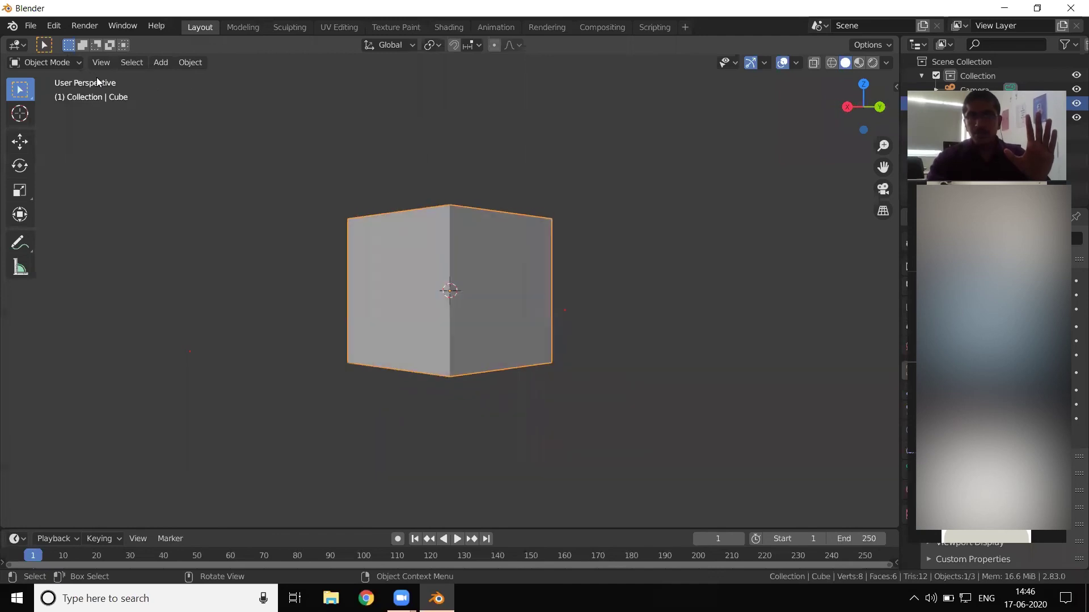
{"action": "key", "text": "KP_6"}
{"action": "key", "text": "KP_6"}
{"action": "key", "text": "KP_6"}
{"action": "key", "text": "KP_6"}
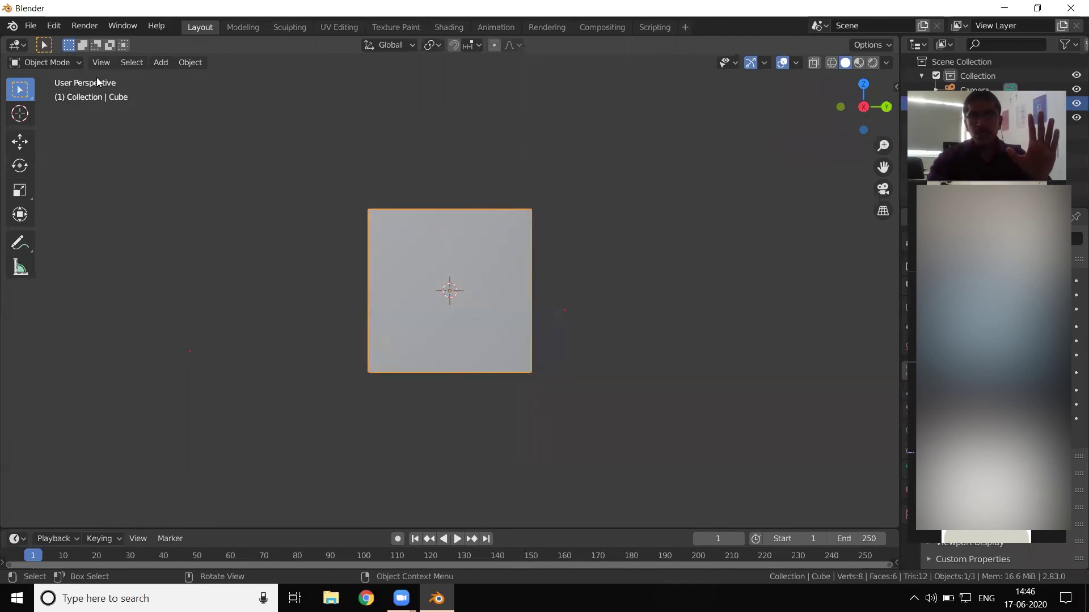
{"action": "key", "text": "KP_6"}
{"action": "key", "text": "KP_6"}
{"action": "key", "text": "KP_6"}
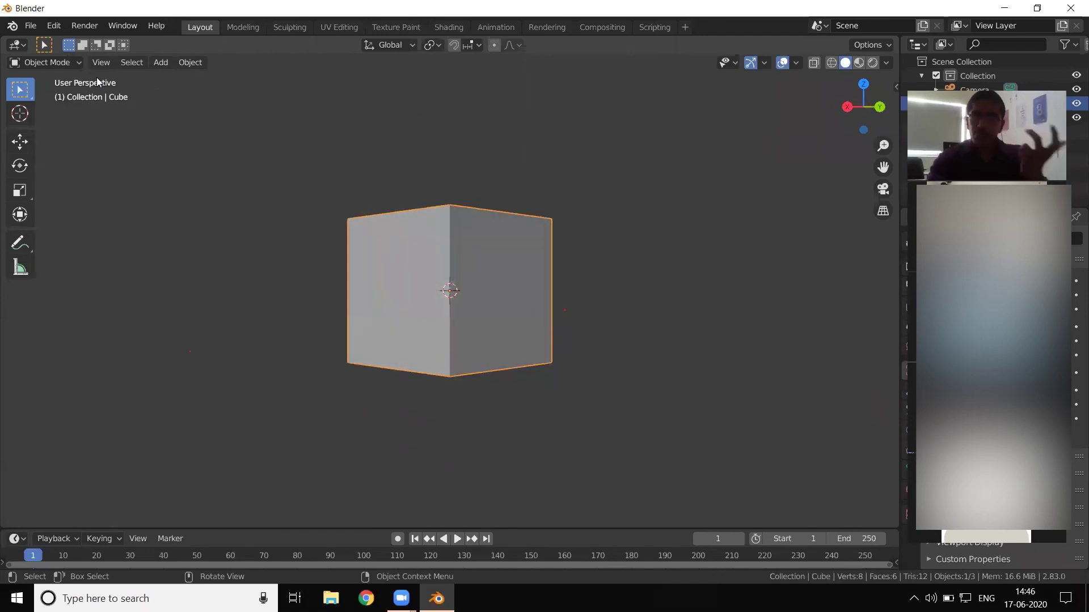
{"action": "key", "text": "KP_6"}
{"action": "key", "text": "KP_6"}
{"action": "key", "text": "KP_6"}
{"action": "key", "text": "KP_6"}
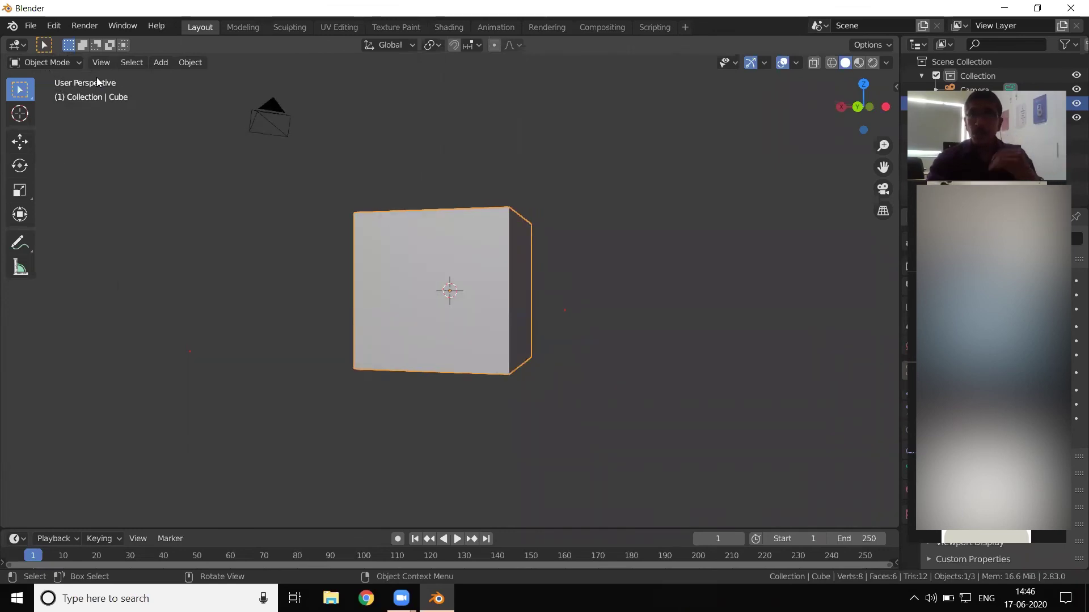
Flip between straight-on and corner views, ending straight-on in orthographic projection.
{"action": "key", "text": "KP_6"}
{"action": "key", "text": "KP_4"}
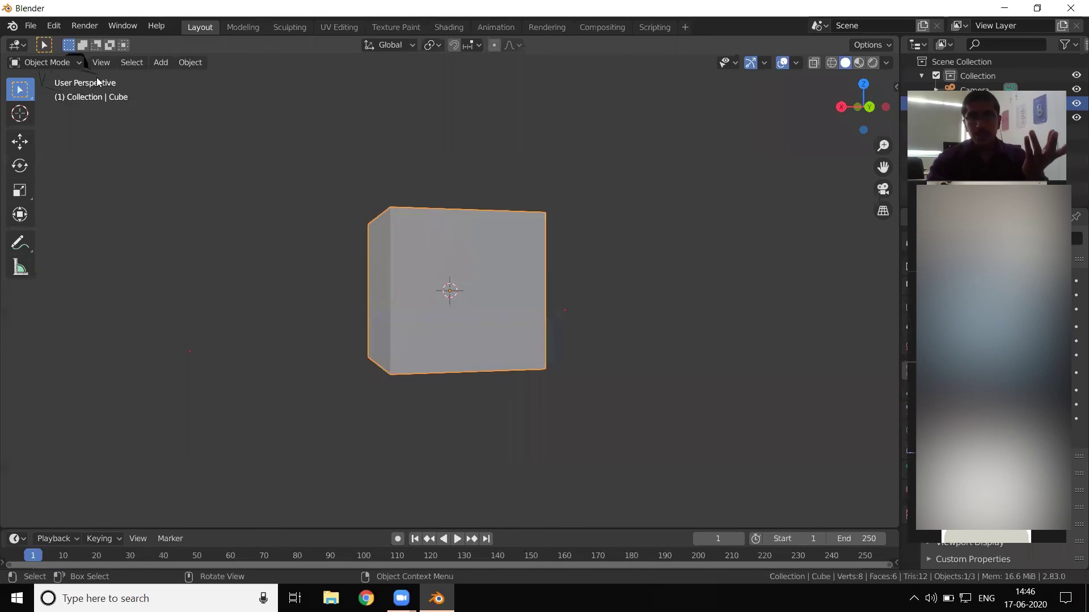
{"action": "key", "text": "KP_6"}
{"action": "key", "text": "KP_4"}
{"action": "key", "text": "KP_6"}
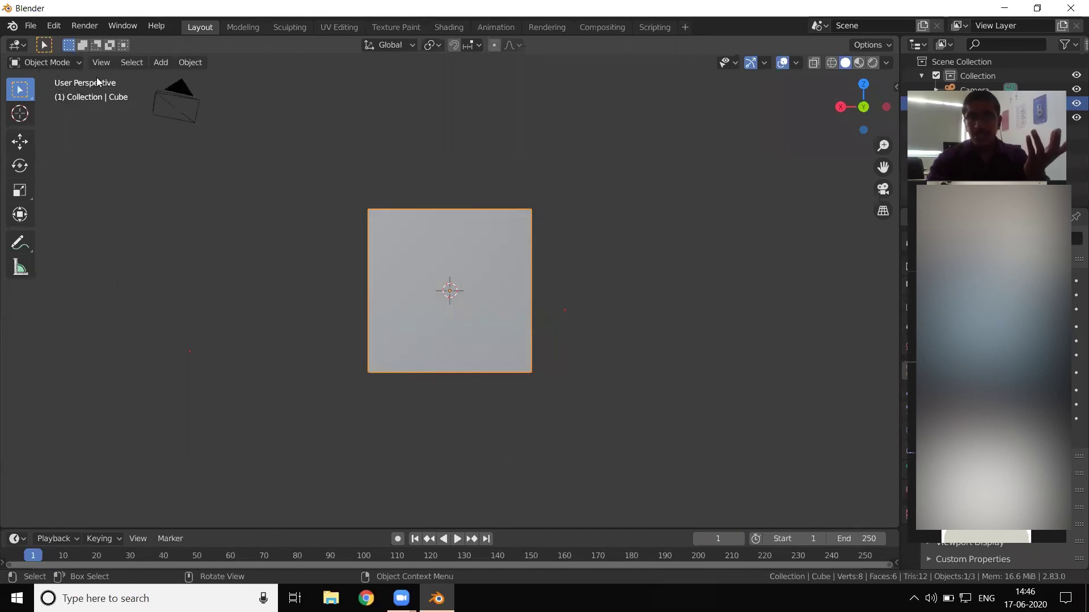
{"action": "key", "text": "KP_5"}
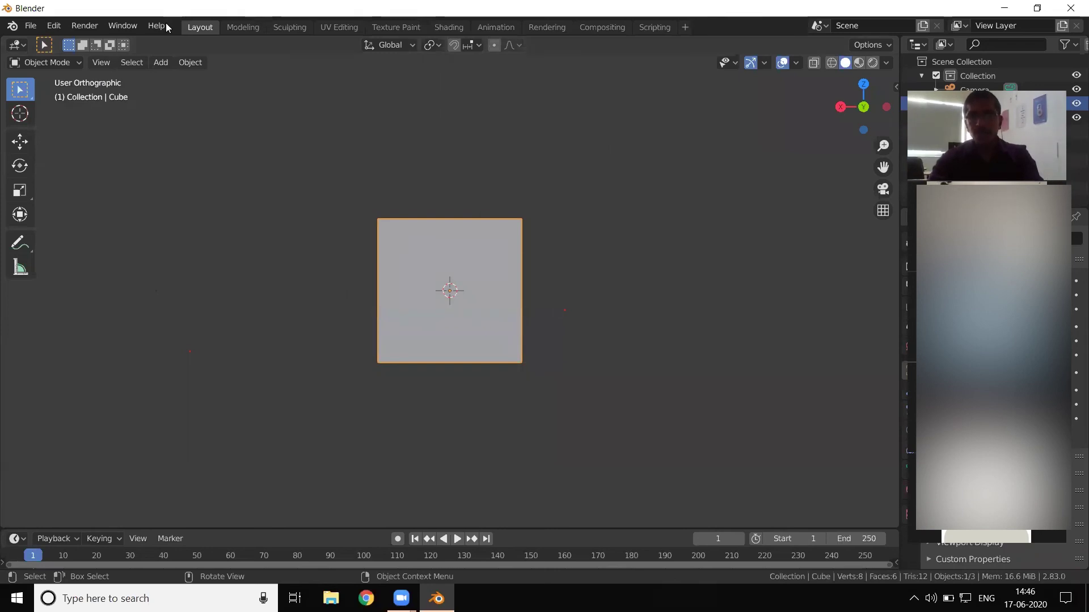
Snap to Right view via the gizmo X axis, then alternate Top and Bottom orthographic views.
{"action": "mouse_move", "coordinate": [864, 106]}
{"action": "left_mouse_down"}
{"action": "mouse_move", "coordinate": [851, 127]}
{"action": "mouse_move", "coordinate": [864, 77]}
{"action": "left_mouse_up"}
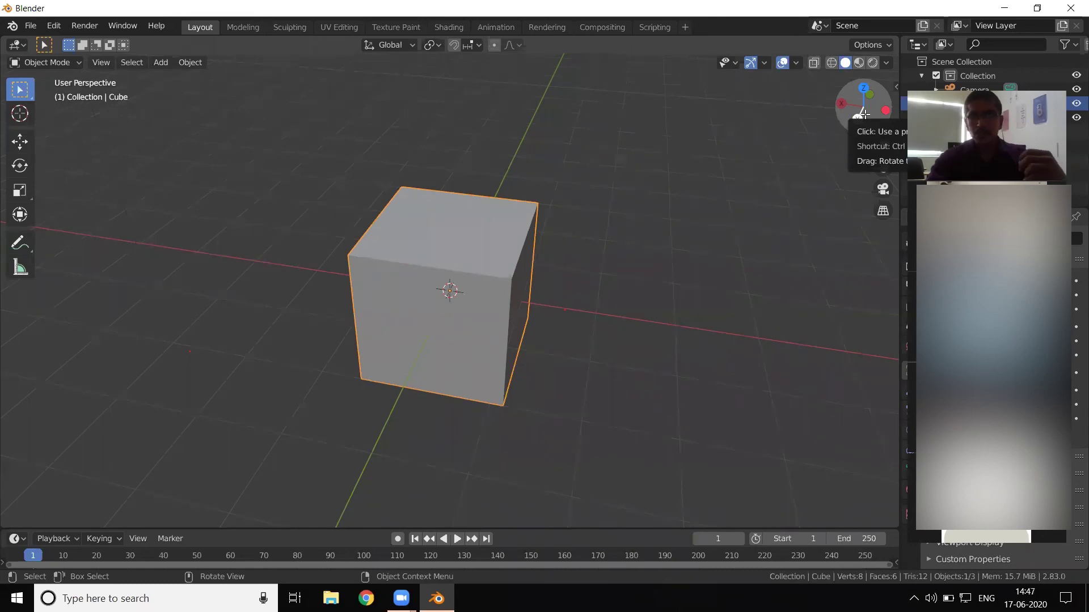
{"action": "left_click", "coordinate": [865, 113]}
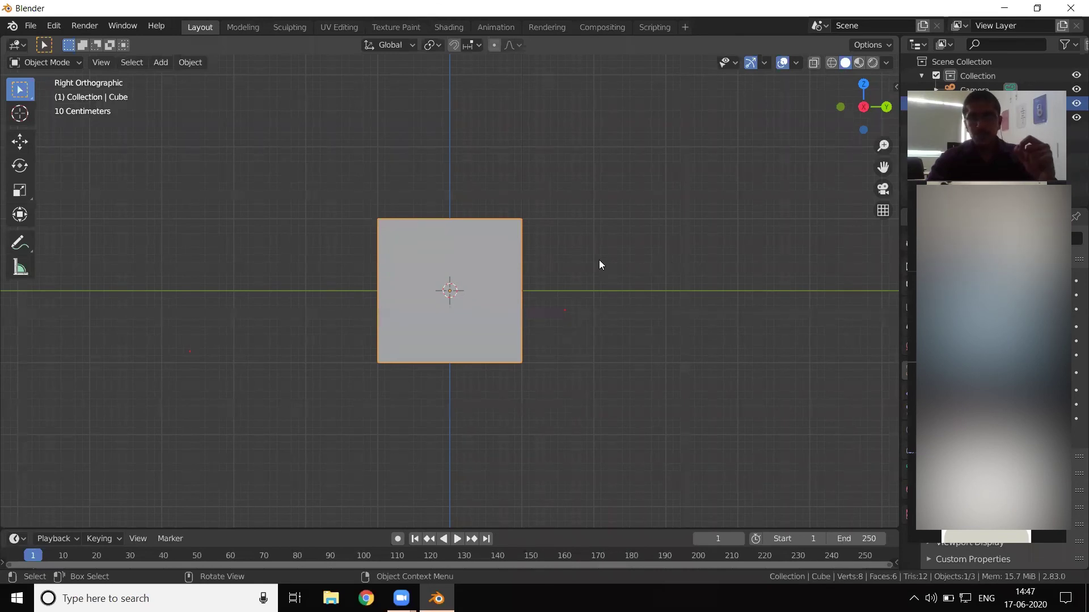
{"action": "mouse_move", "coordinate": [589, 280]}
{"action": "middle_mouse_down"}
{"action": "mouse_move", "coordinate": [553, 323]}
{"action": "mouse_move", "coordinate": [577, 285]}
{"action": "middle_mouse_up"}
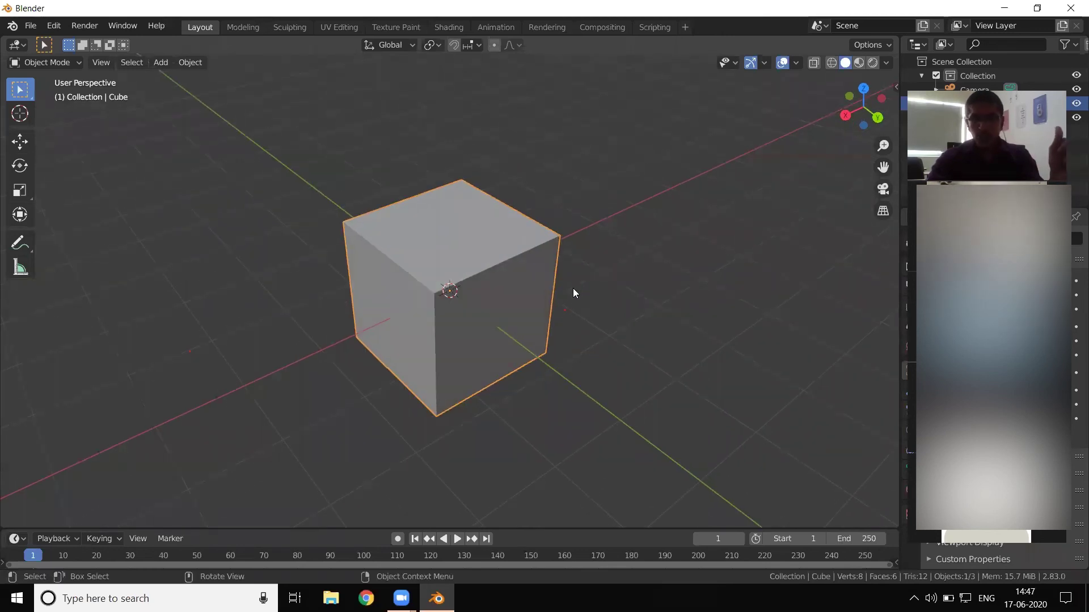
{"action": "key", "text": "KP_7"}
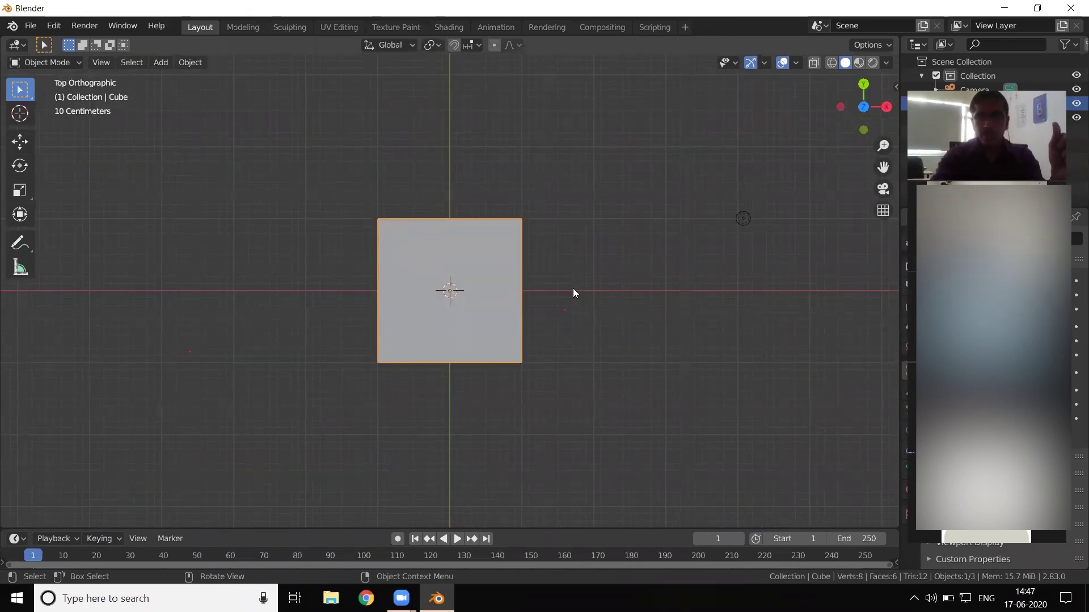
{"action": "key", "text": "ctrl+KP_7"}
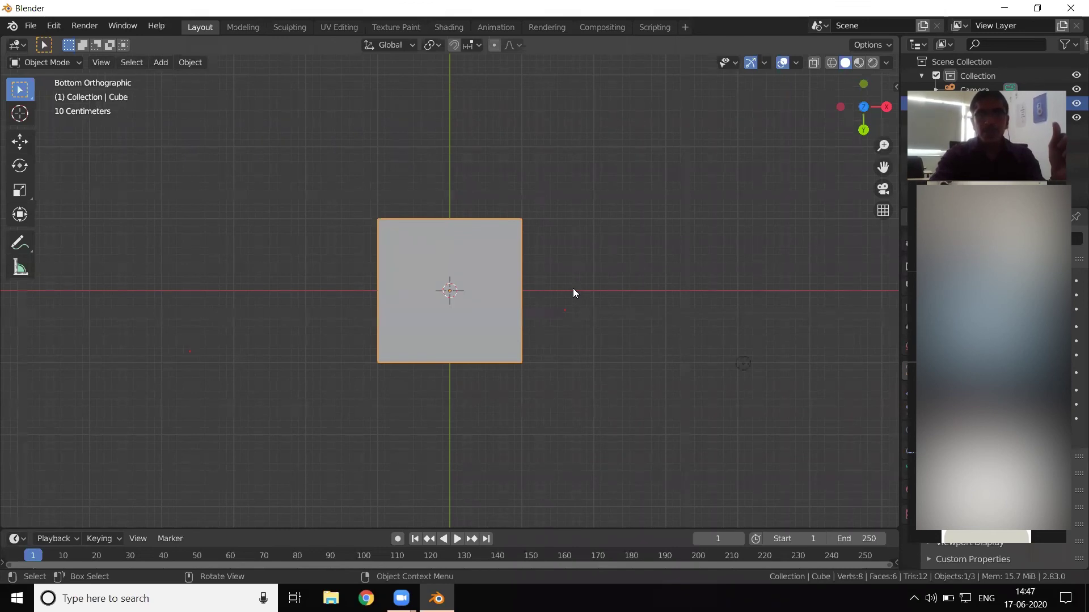
{"action": "key", "text": "KP_7"}
{"action": "key", "text": "ctrl+KP_7"}
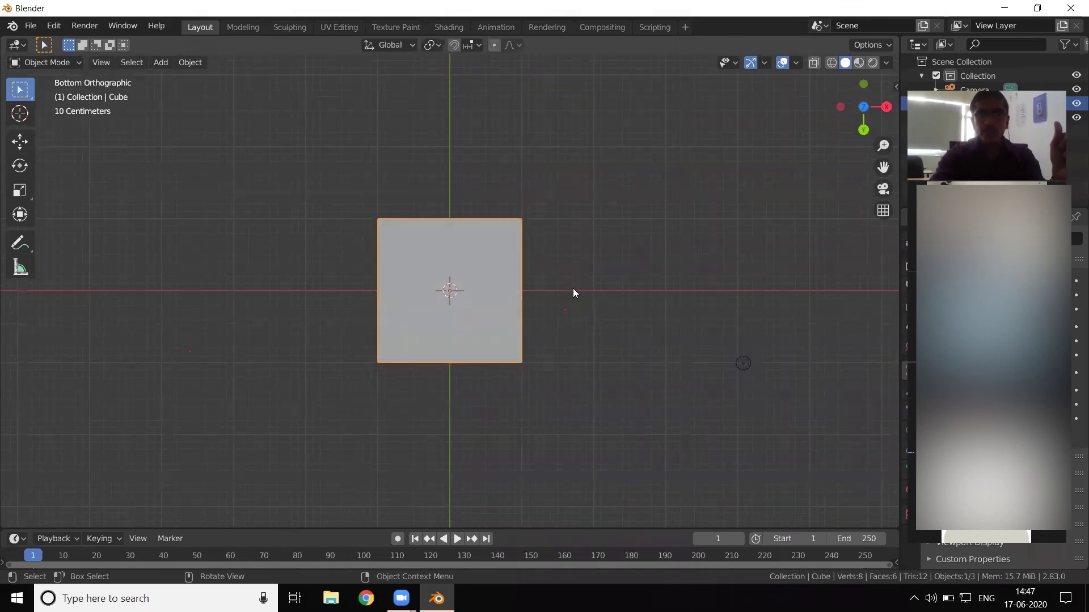